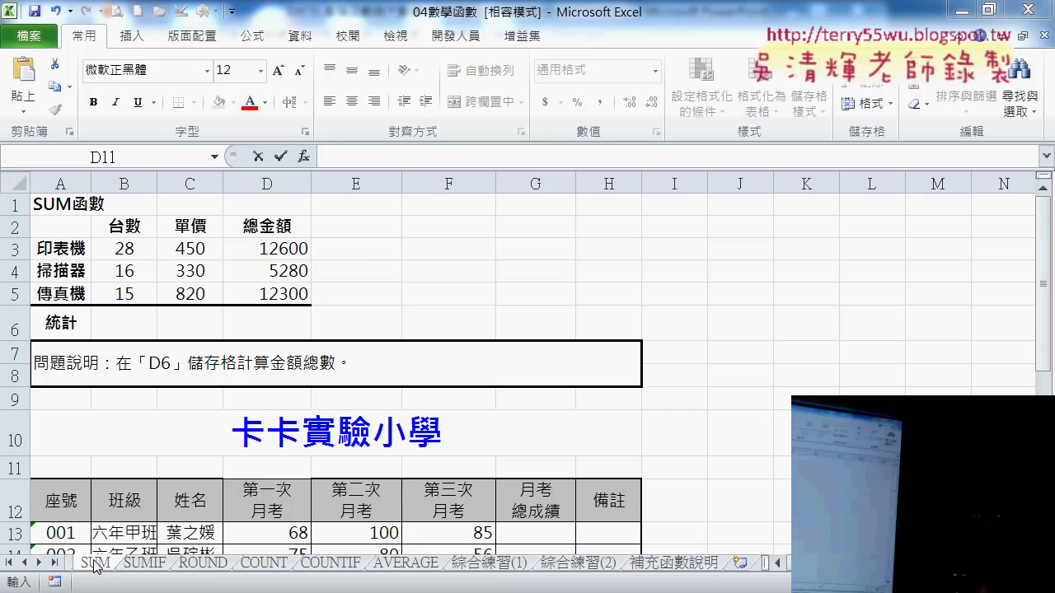
Try an AutoSum of the first student's three exam scores in G13, then clear it.
{"action": "scroll", "coordinate": [898, 362], "scroll_direction": "down", "scroll_amount": 2}
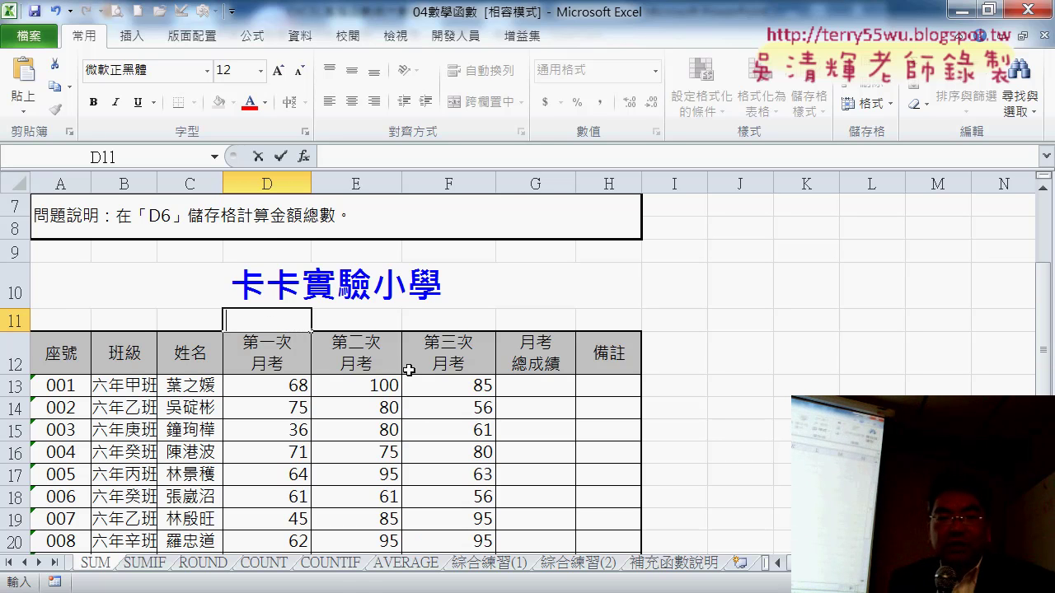
{"action": "scroll", "coordinate": [408, 370], "scroll_direction": "up", "scroll_amount": 1}
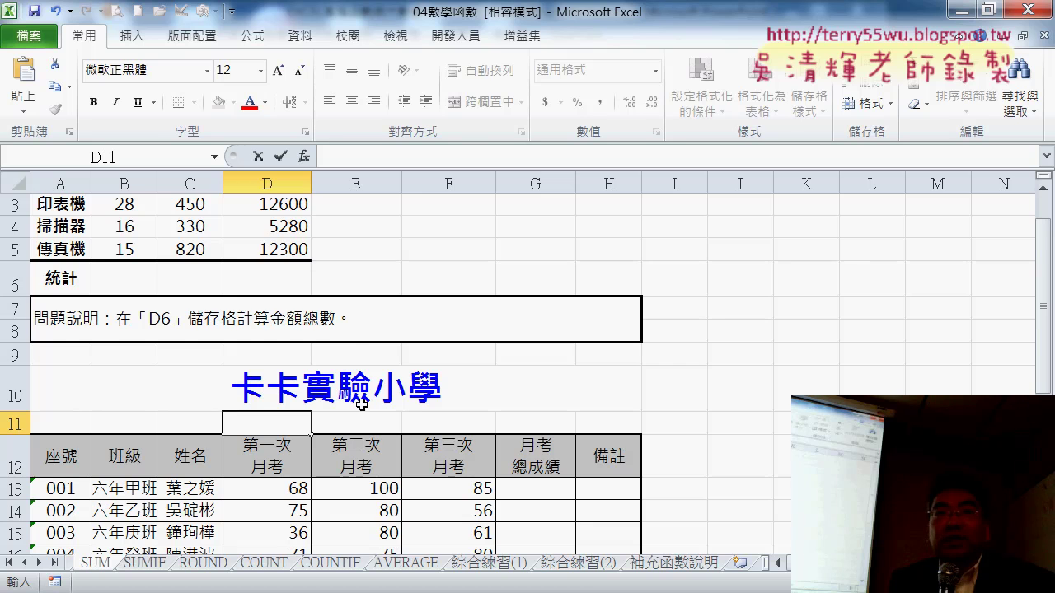
{"action": "scroll", "coordinate": [363, 404], "scroll_direction": "down", "scroll_amount": 1}
{"action": "left_click", "coordinate": [568, 381]}
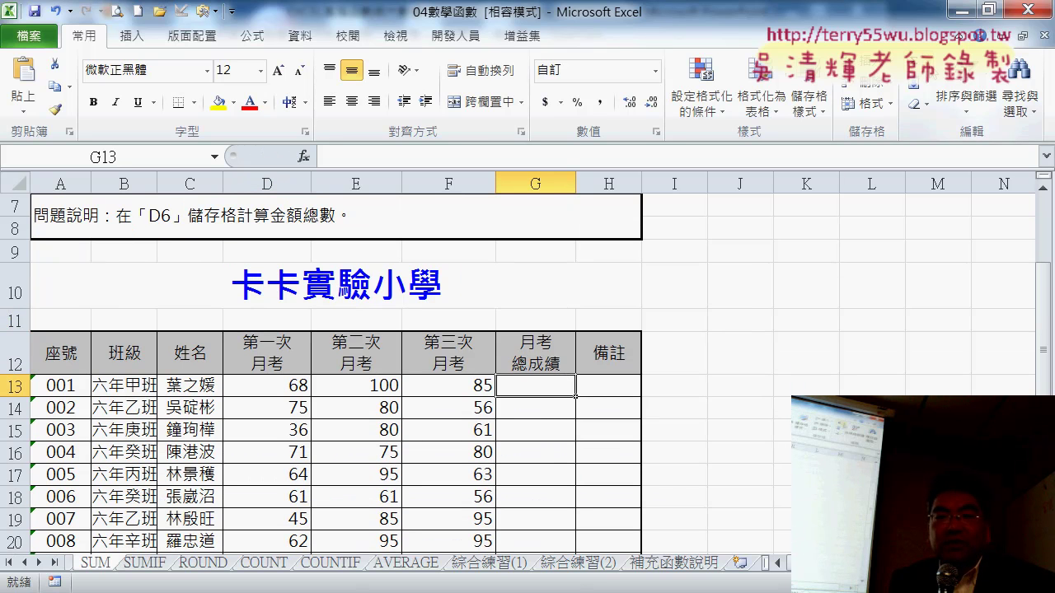
{"action": "left_click", "coordinate": [927, 71]}
{"action": "left_click", "coordinate": [939, 84]}
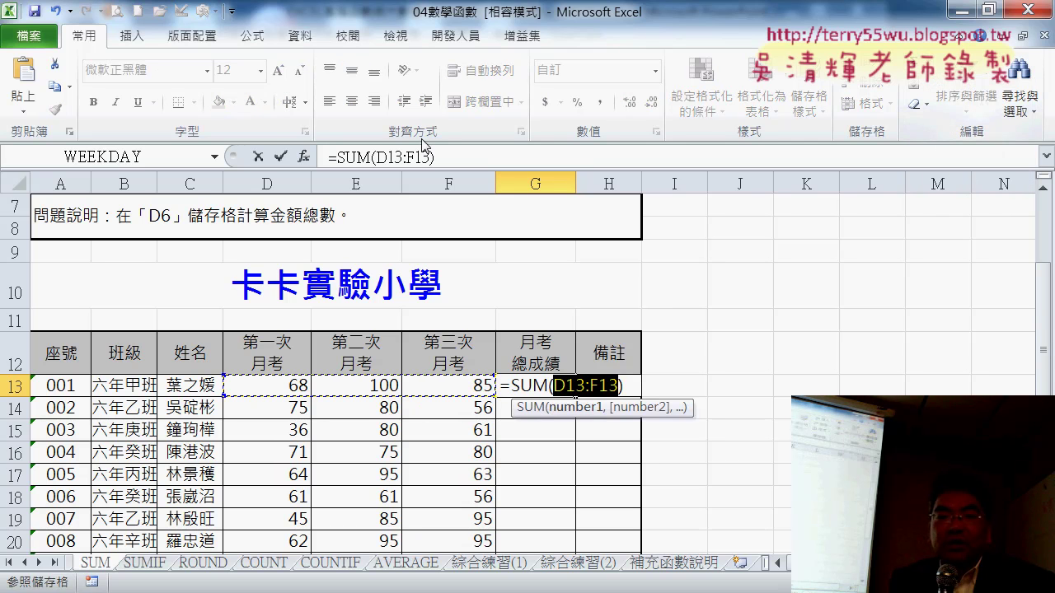
{"action": "left_click", "coordinate": [281, 156]}
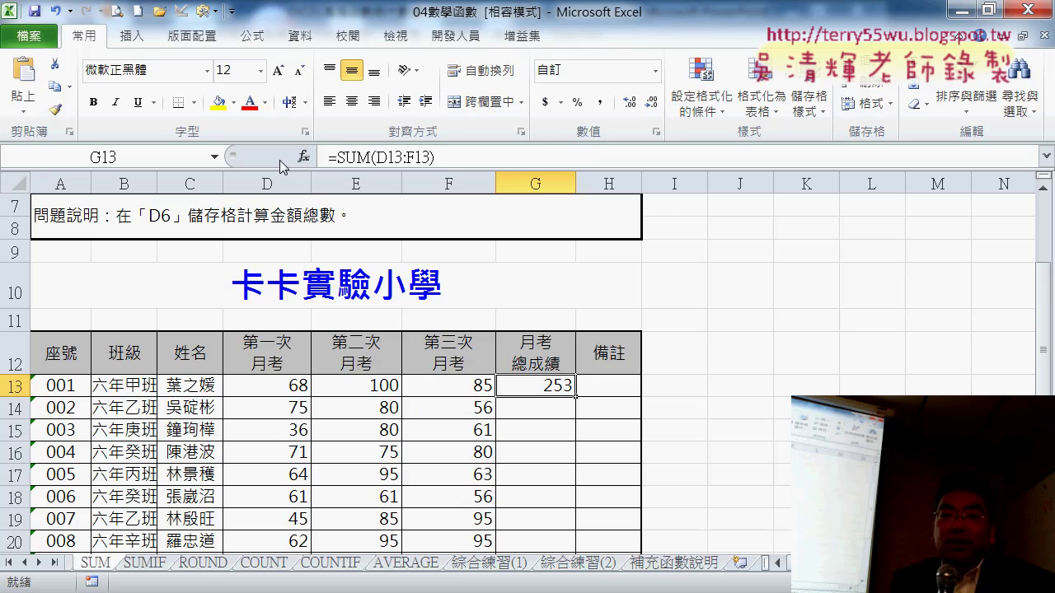
{"action": "key", "text": "Delete"}
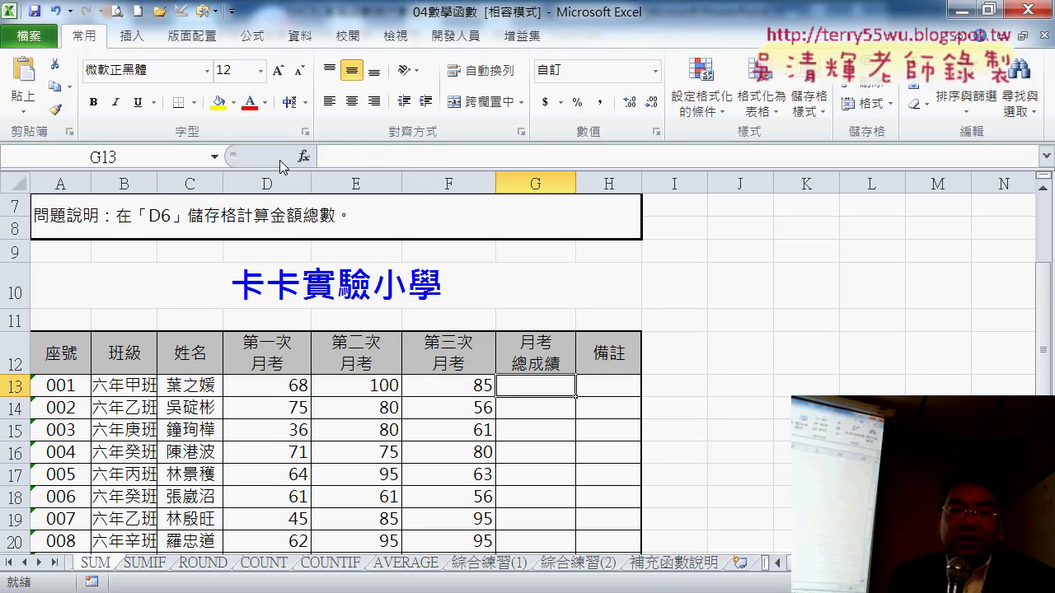
Enter exam weights 30%, 30% and 40% in D11, E11 and F11.
{"action": "left_click", "coordinate": [269, 318]}
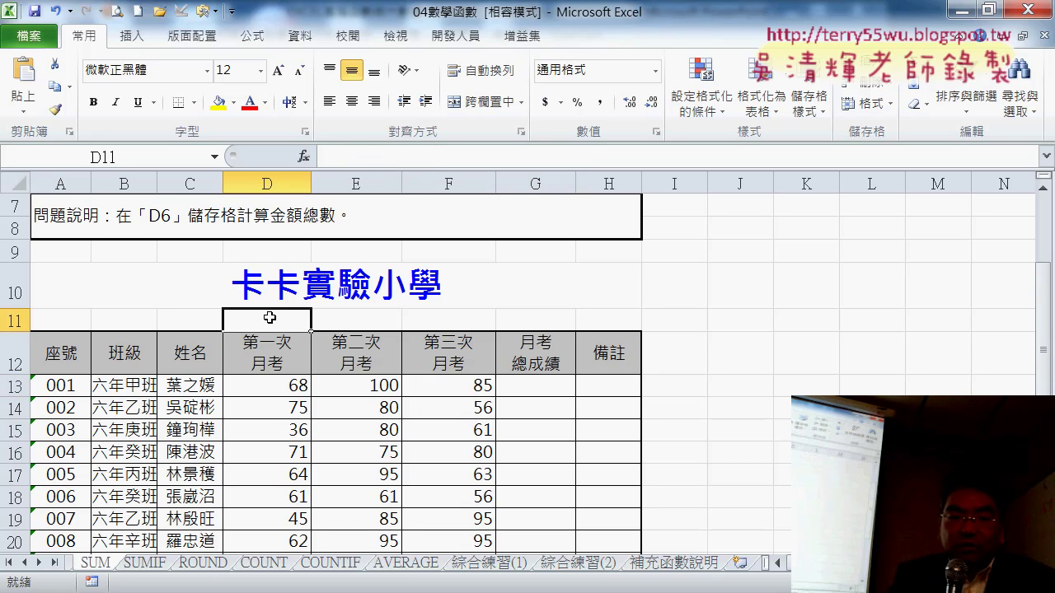
{"action": "type", "text": "3"}
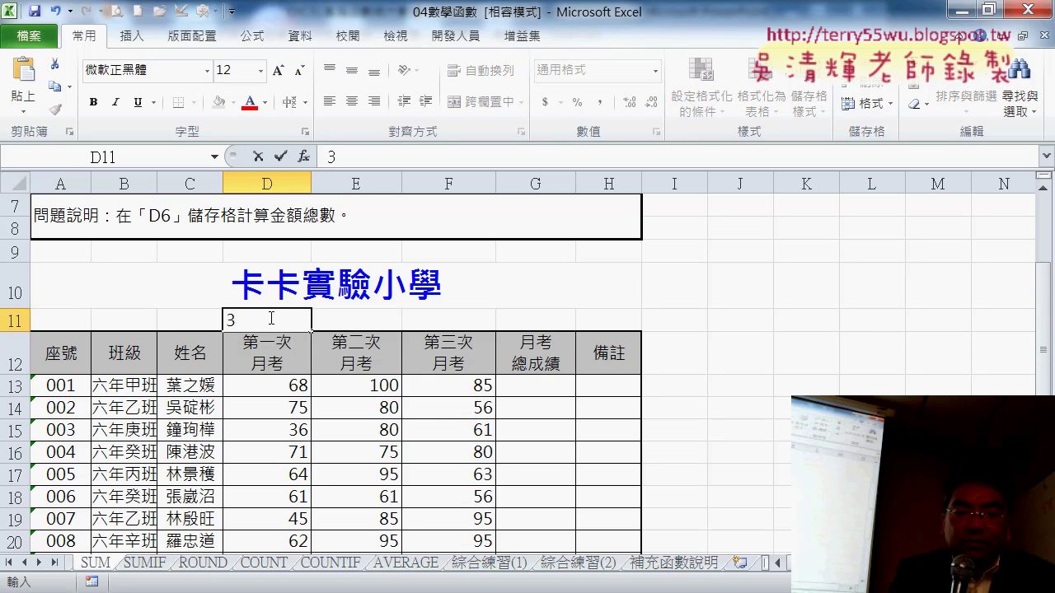
{"action": "type", "text": "0"}
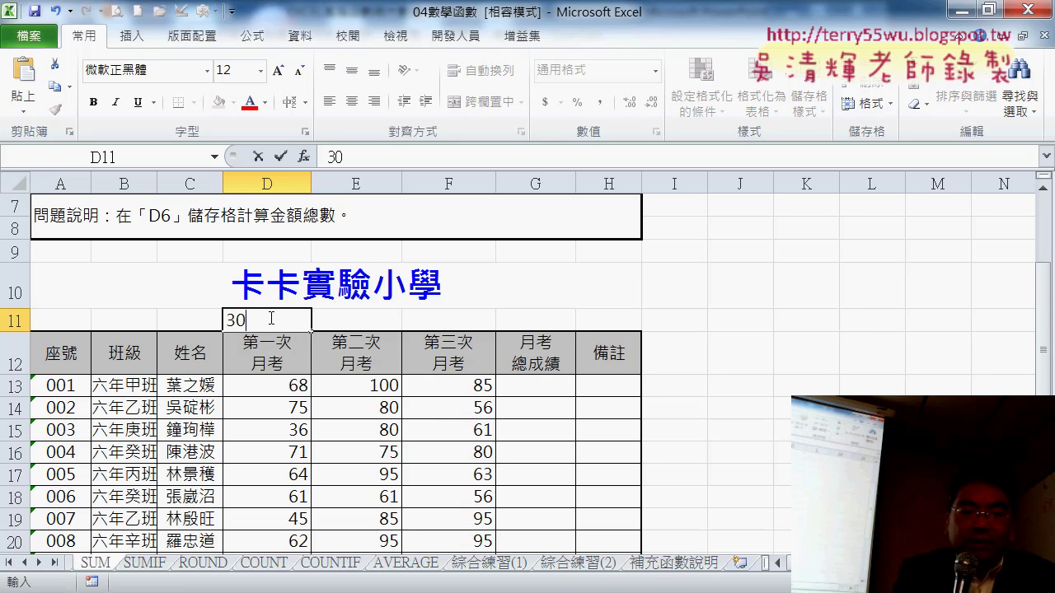
{"action": "type", "text": "%"}
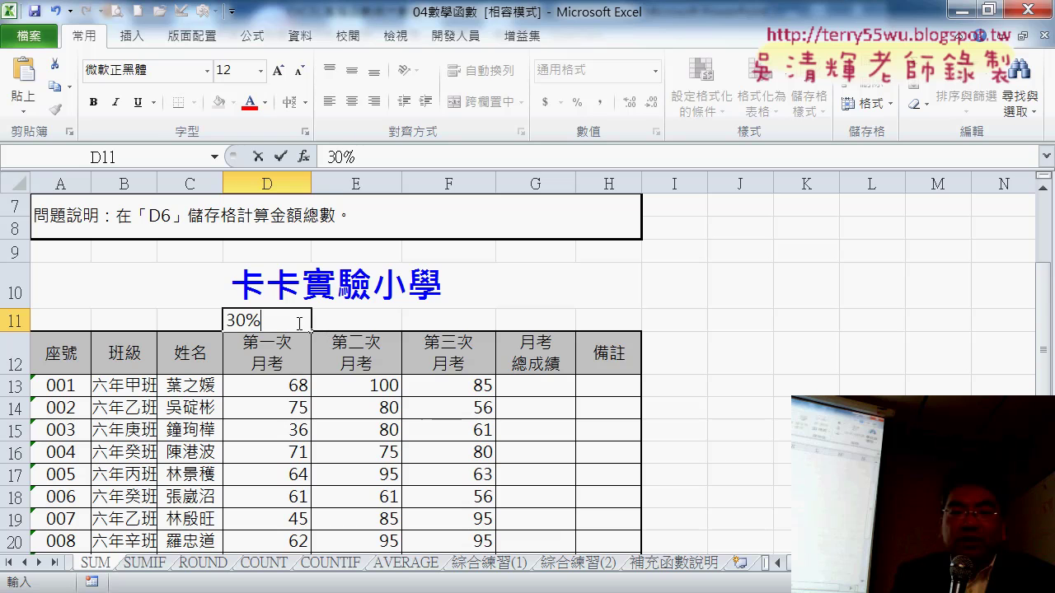
{"action": "left_click", "coordinate": [314, 333]}
{"action": "left_click", "coordinate": [309, 327]}
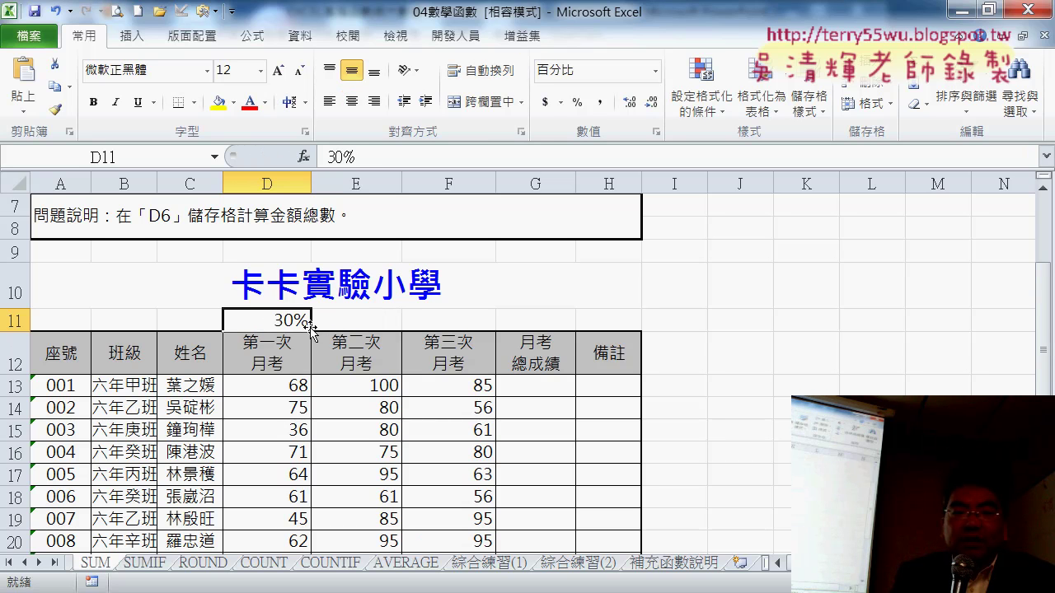
{"action": "left_click_drag", "start_coordinate": [312, 331], "coordinate": [497, 331]}
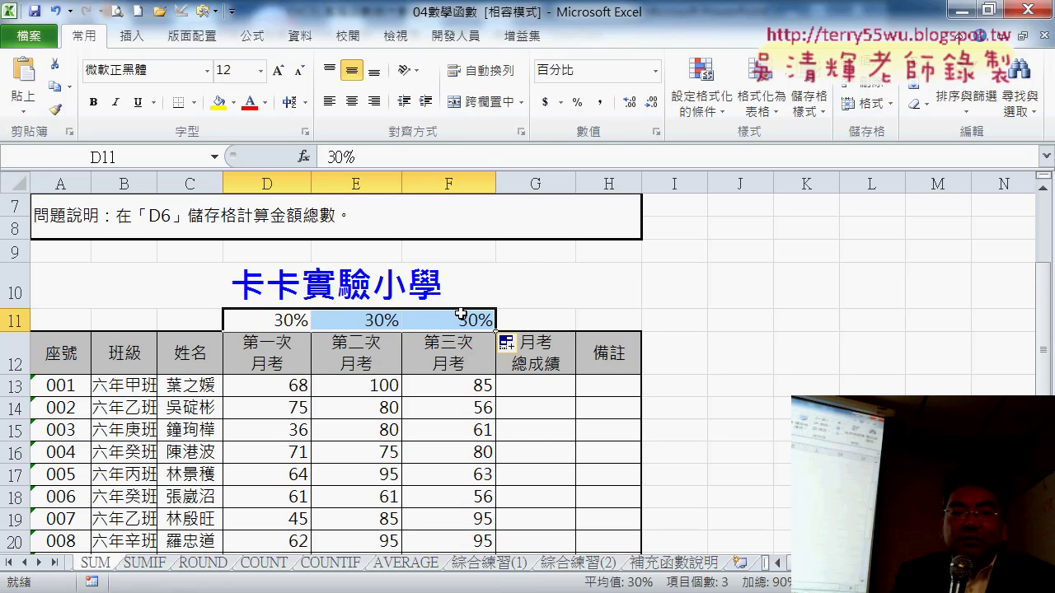
{"action": "left_click", "coordinate": [468, 322]}
{"action": "double_click", "coordinate": [468, 321]}
{"action": "left_click_drag", "start_coordinate": [404, 321], "coordinate": [468, 322]}
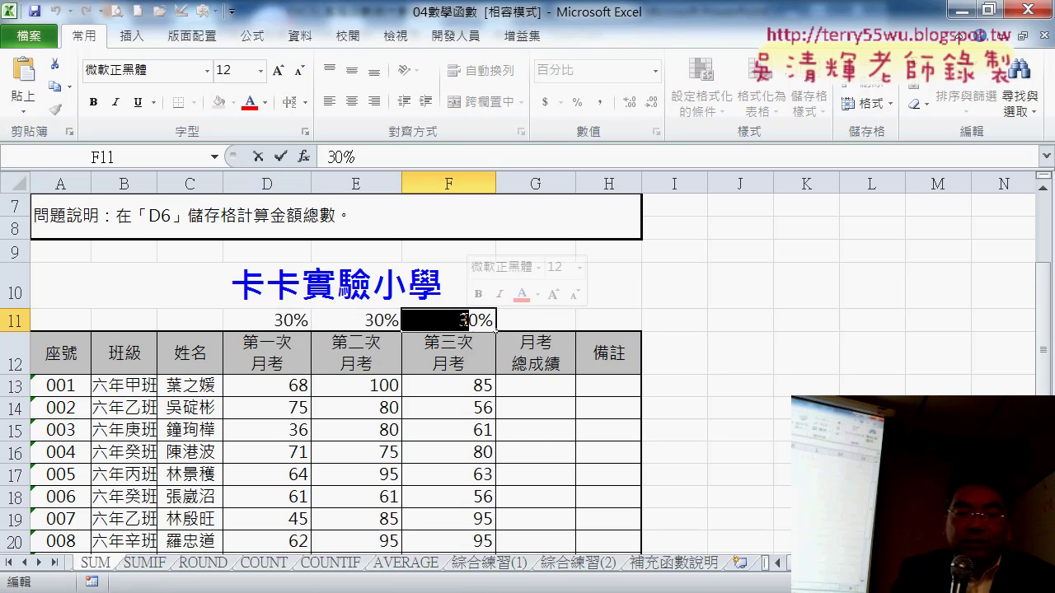
{"action": "type", "text": "4"}
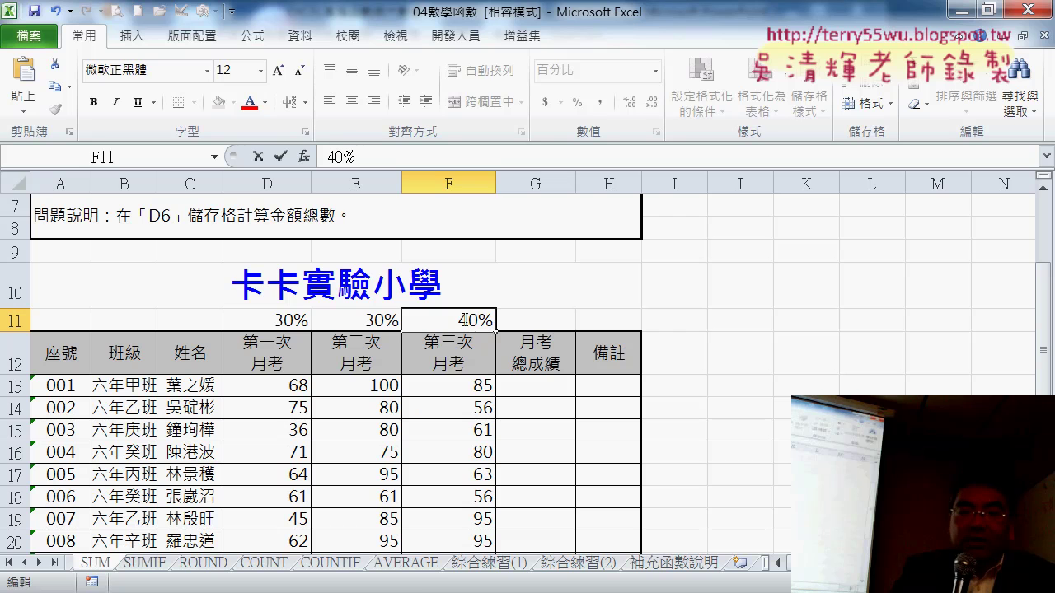
{"action": "key", "text": "Return"}
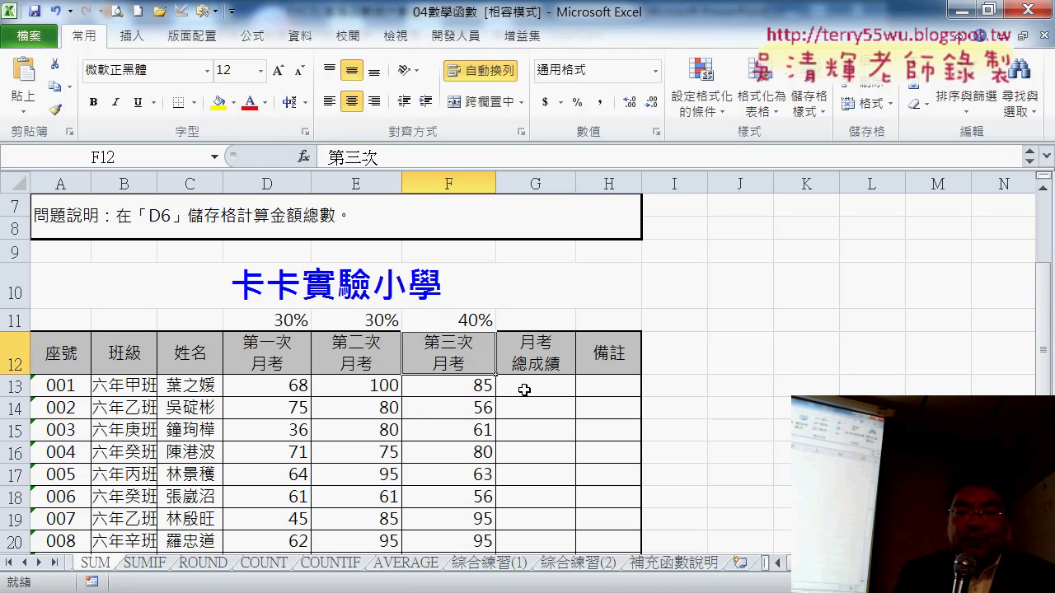
{"action": "left_click", "coordinate": [547, 385]}
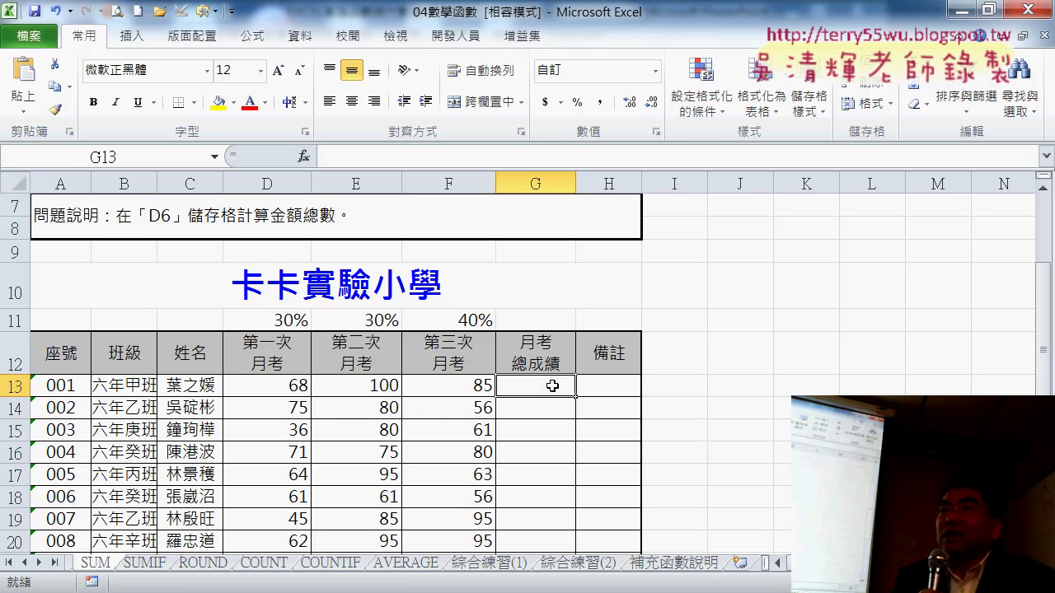
Build =D13*D11+E13*E11+F13*F11 in G13 by picking each score and weight cell.
{"action": "left_click", "coordinate": [362, 161]}
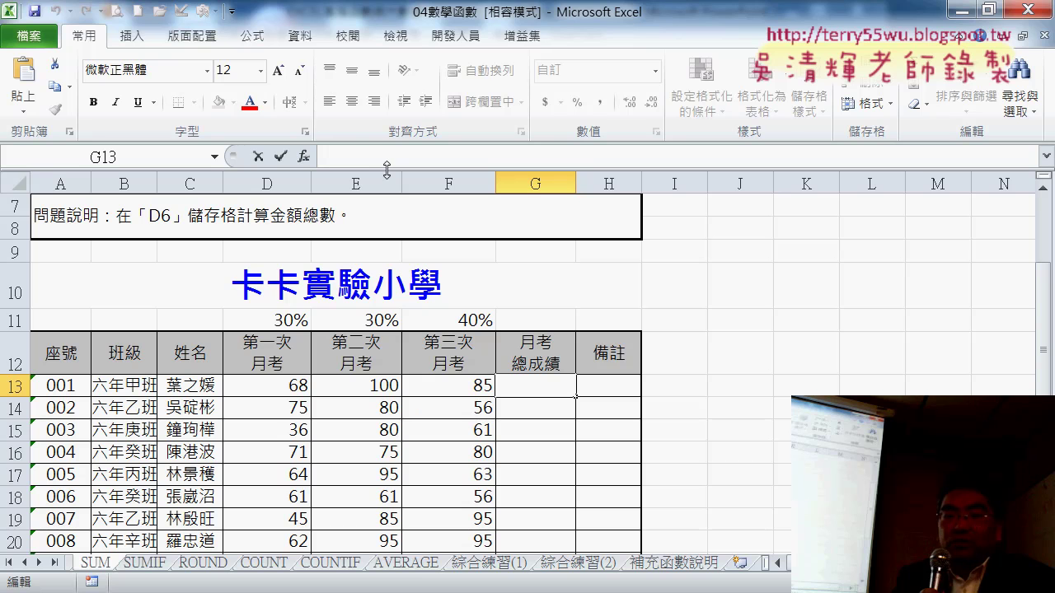
{"action": "type", "text": "="}
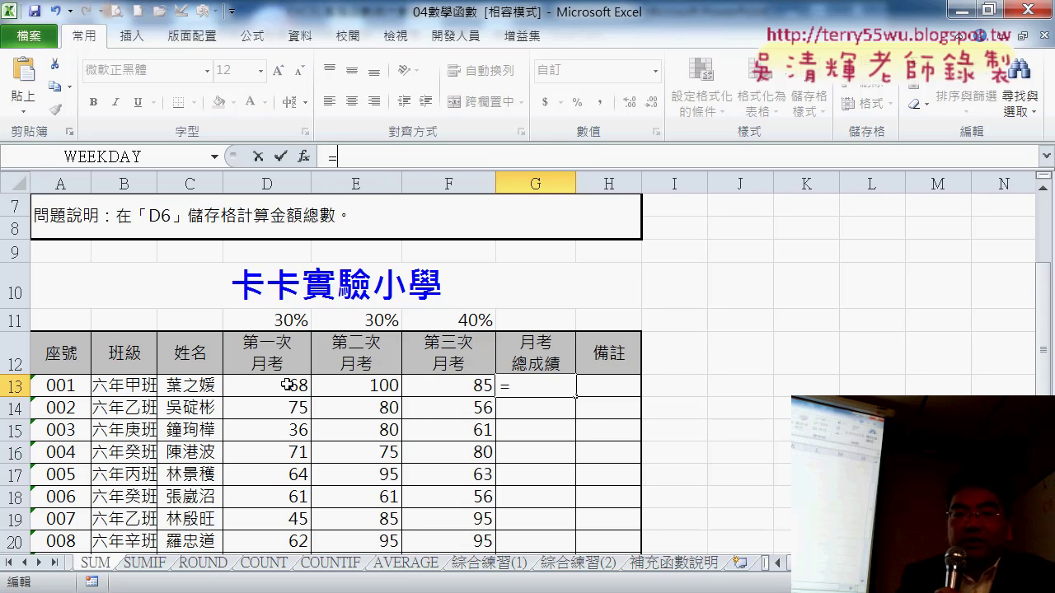
{"action": "left_click", "coordinate": [287, 384]}
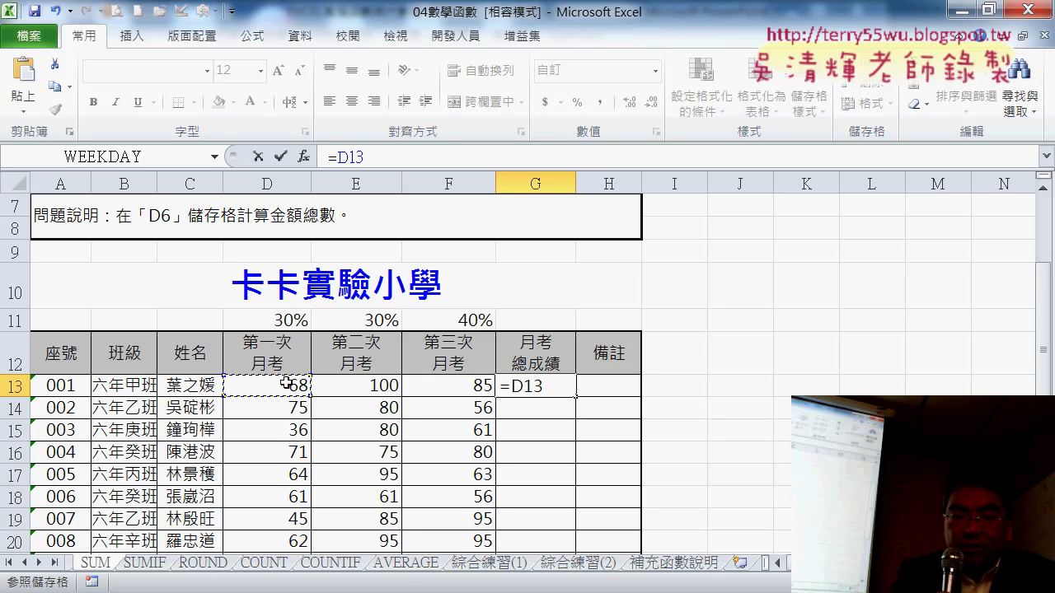
{"action": "type", "text": "*"}
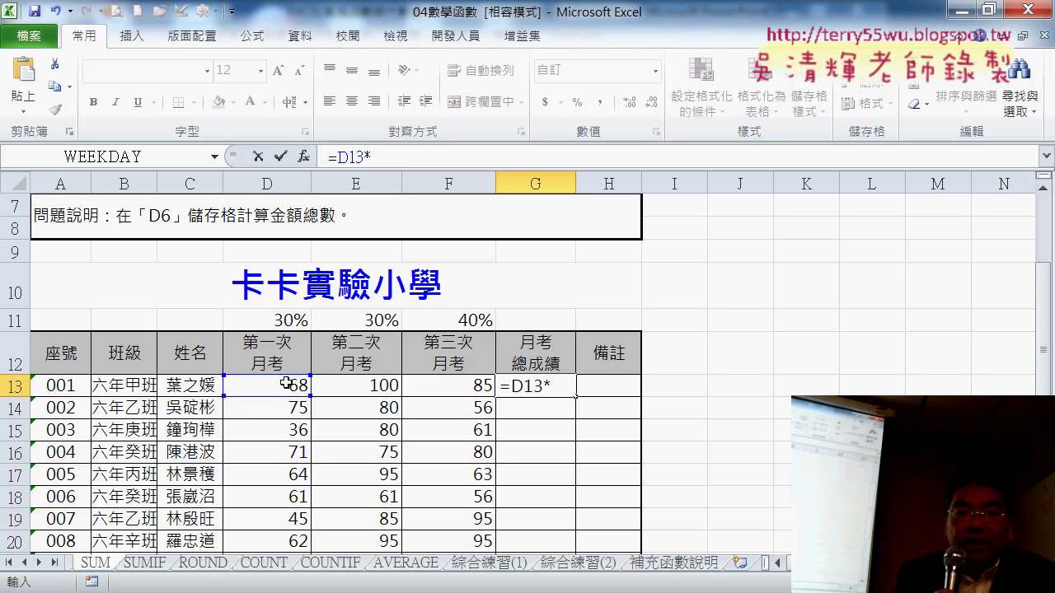
{"action": "left_click", "coordinate": [269, 320]}
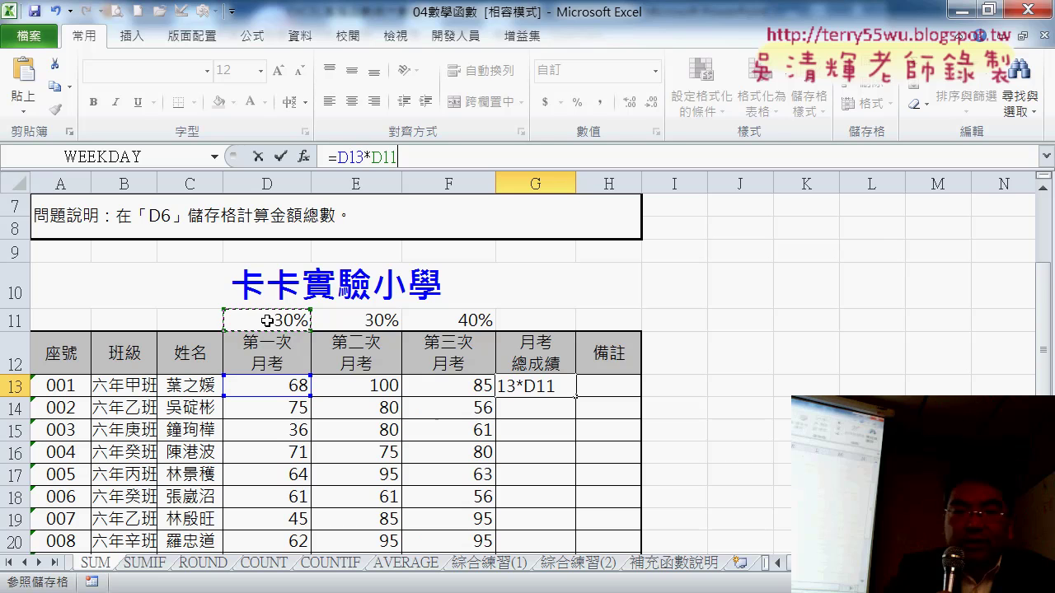
{"action": "type", "text": "+"}
{"action": "left_click", "coordinate": [386, 389]}
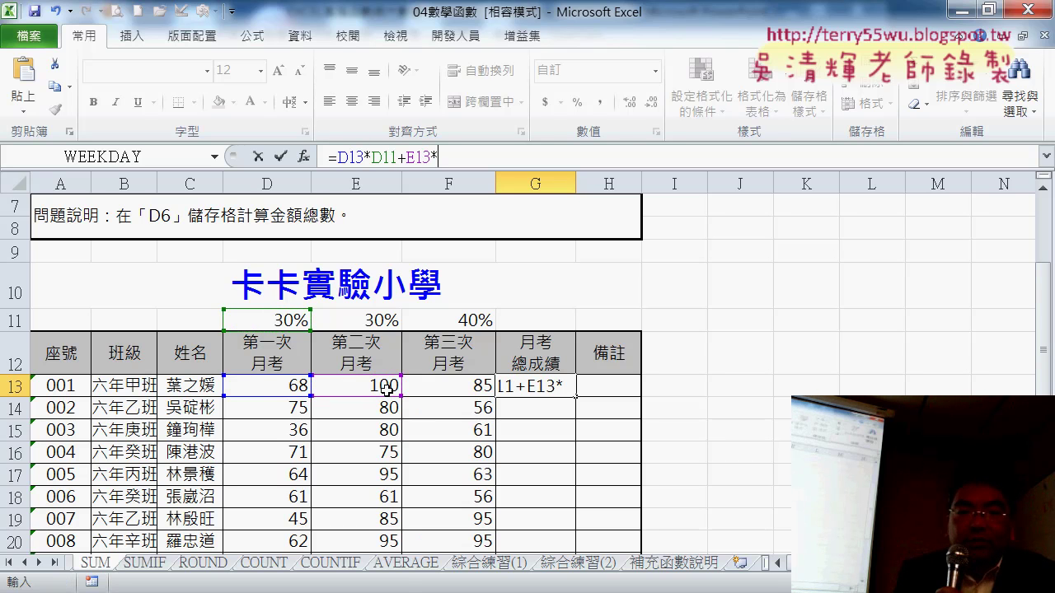
{"action": "left_click", "coordinate": [373, 316]}
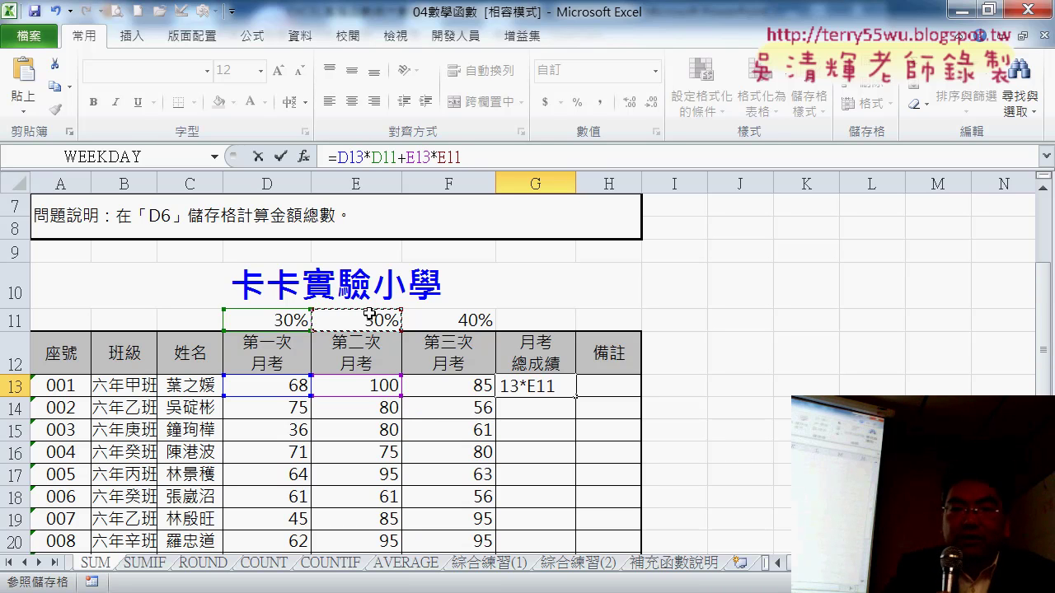
{"action": "type", "text": "+"}
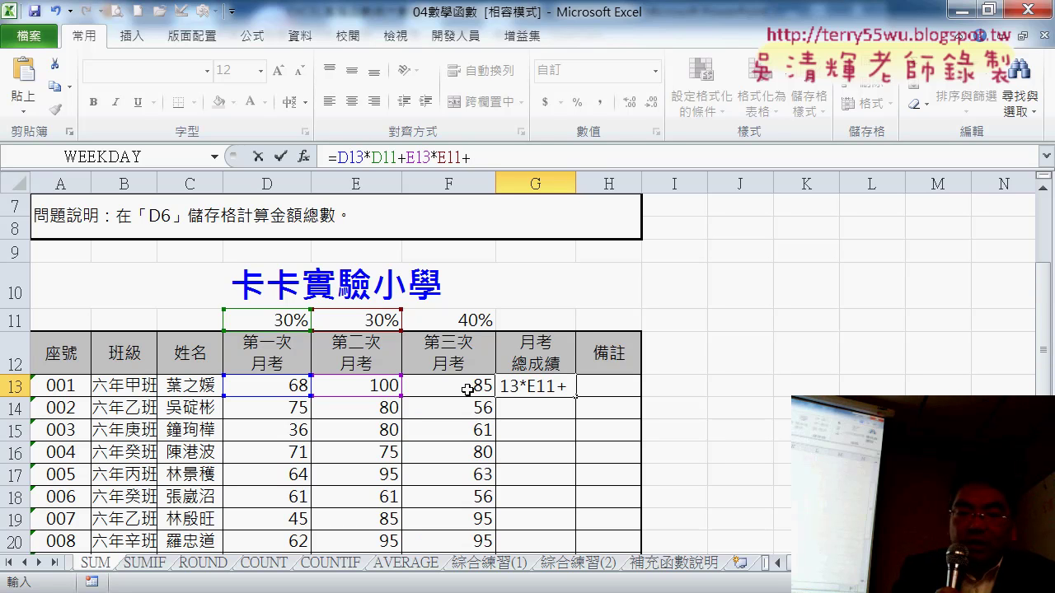
{"action": "left_click", "coordinate": [466, 388]}
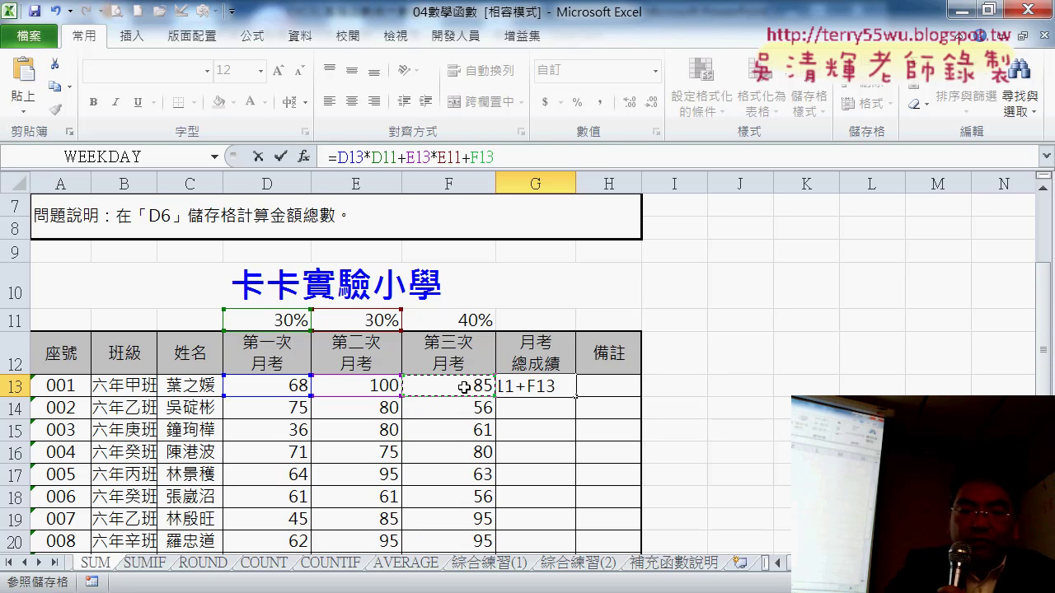
{"action": "type", "text": "*"}
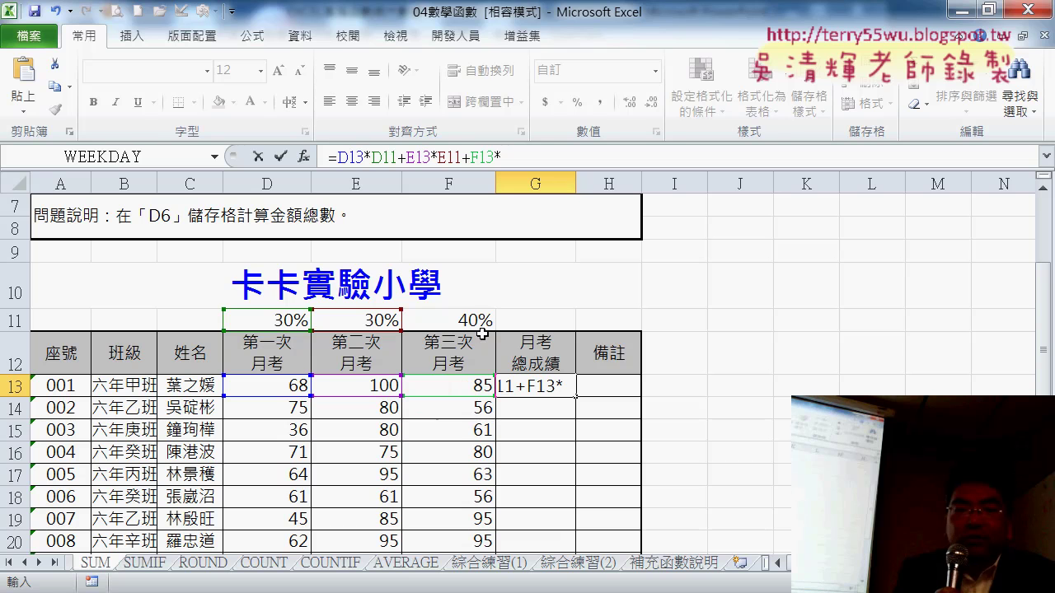
{"action": "left_click", "coordinate": [485, 317]}
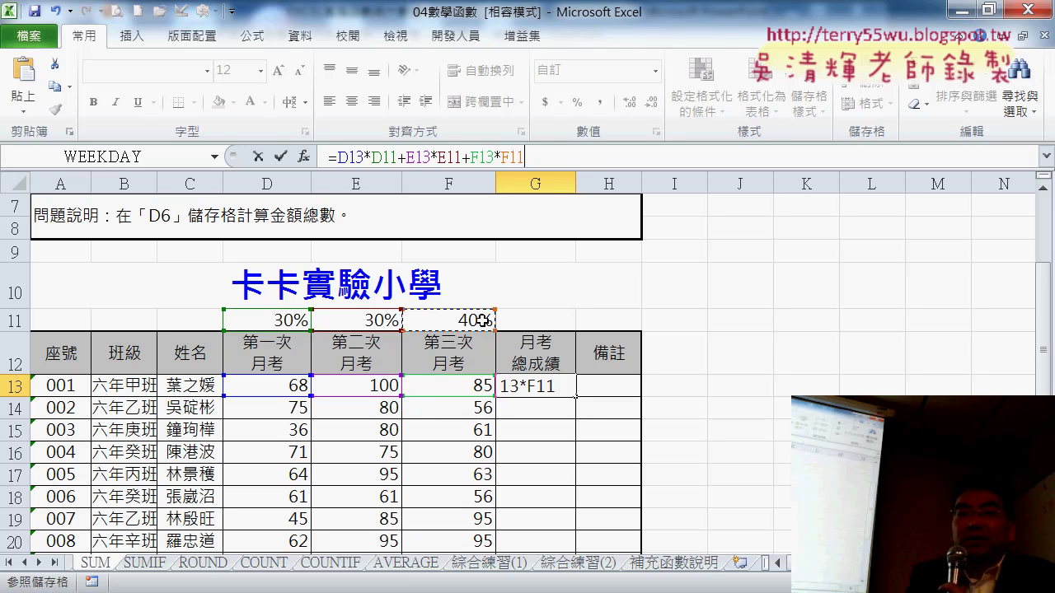
{"action": "left_click", "coordinate": [281, 156]}
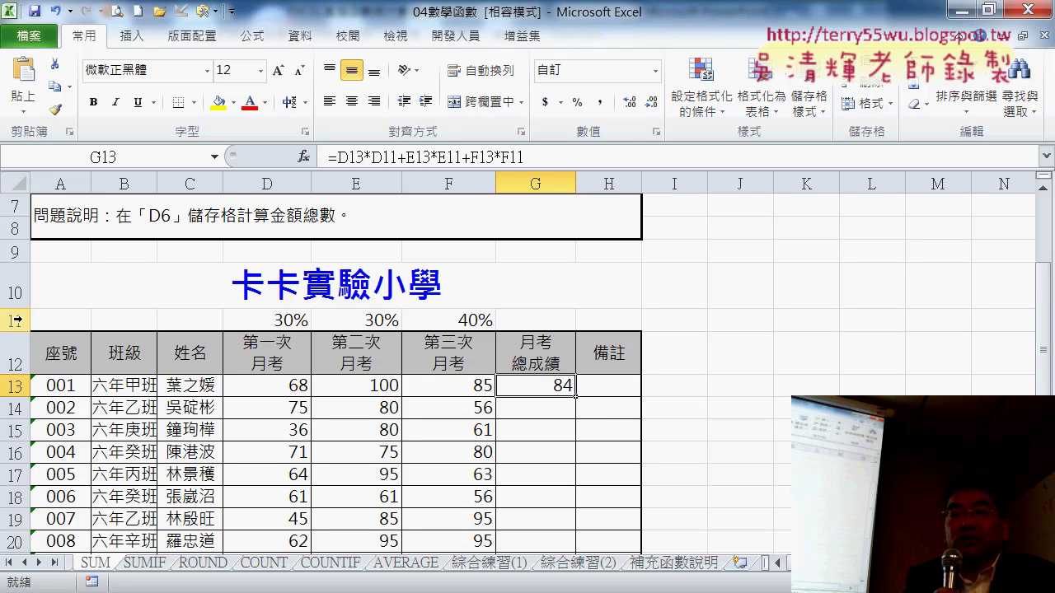
Fill the unlocked formula down to G20 and inspect G14's shifted references.
{"action": "double_click", "coordinate": [576, 396]}
{"action": "left_click", "coordinate": [559, 409]}
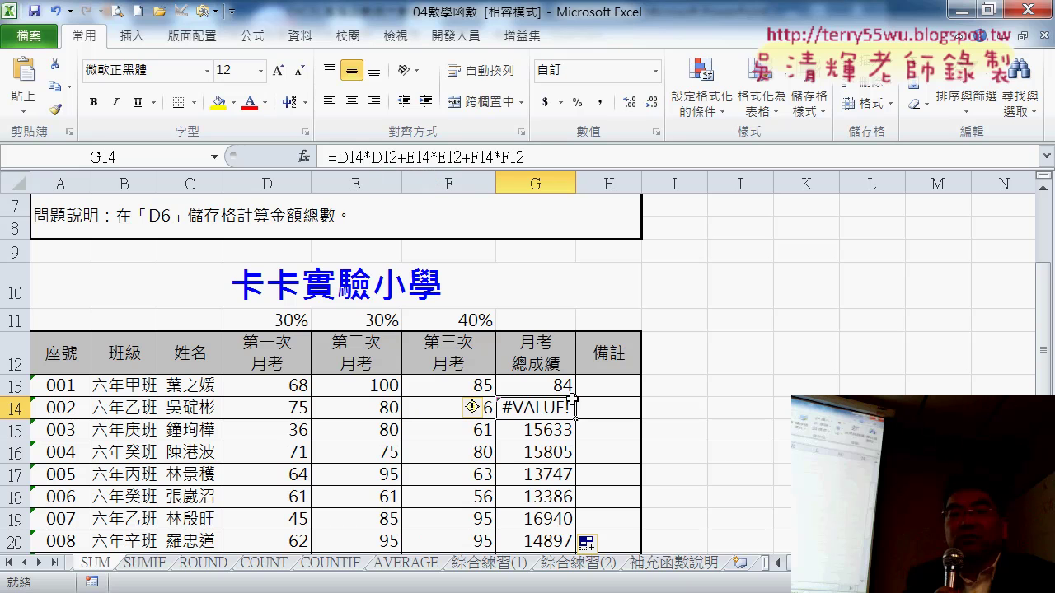
{"action": "left_click", "coordinate": [556, 385]}
Lock row 11 as D$11, E$11, F$11 in G13 and refill down to G20.
{"action": "left_click", "coordinate": [454, 158]}
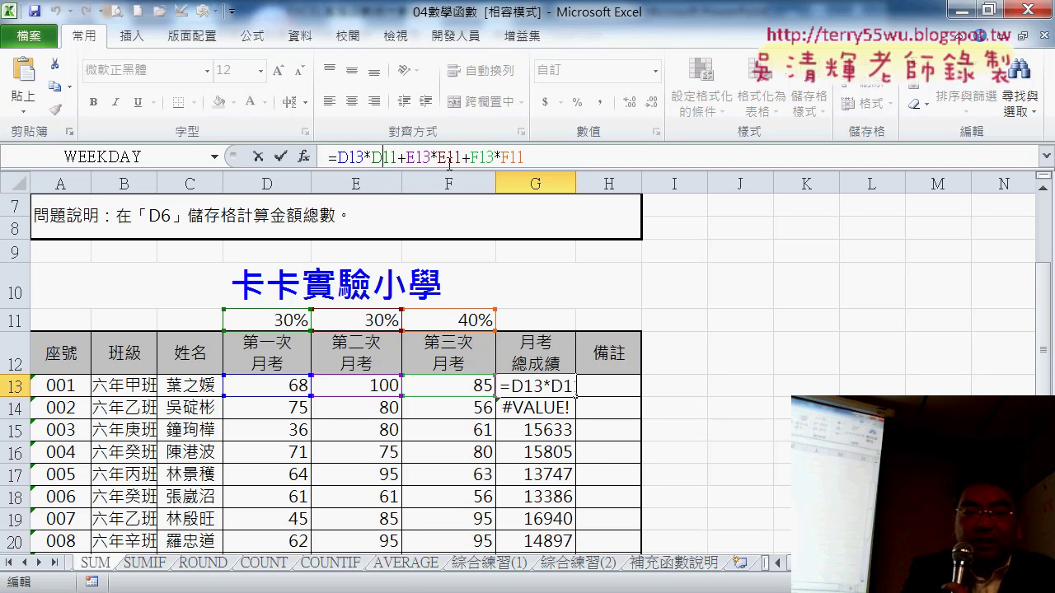
{"action": "type", "text": "$"}
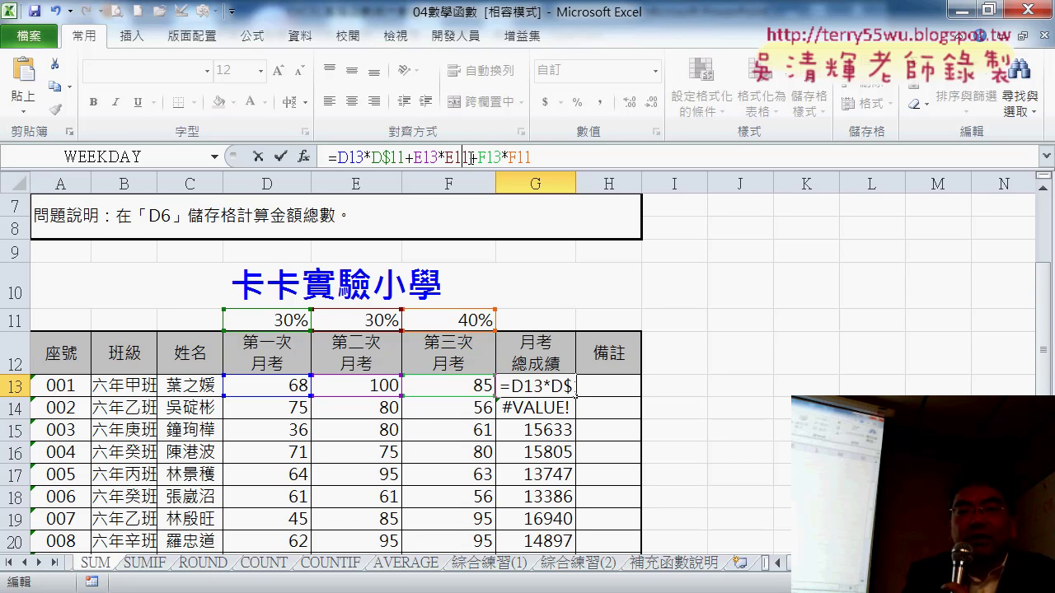
{"action": "key", "text": "shift+Left"}
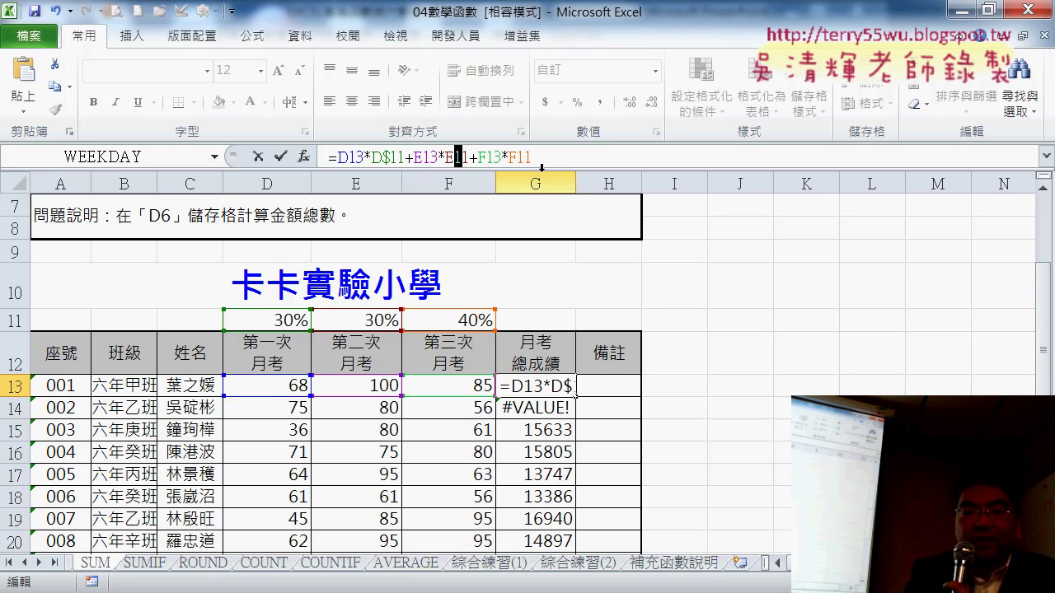
{"action": "key", "text": "Left"}
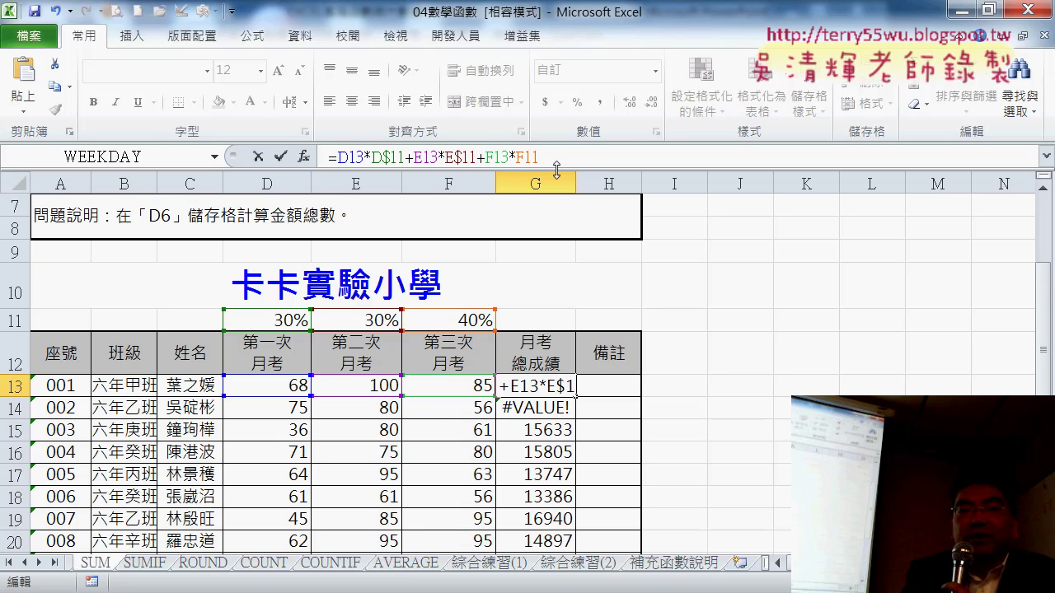
{"action": "type", "text": "$"}
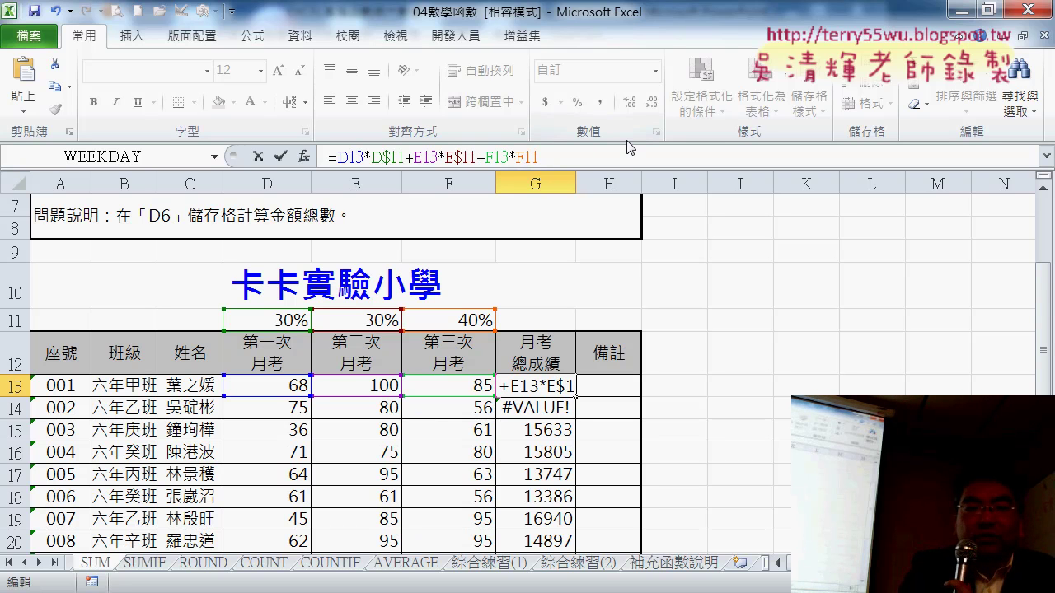
{"action": "key", "text": "F4"}
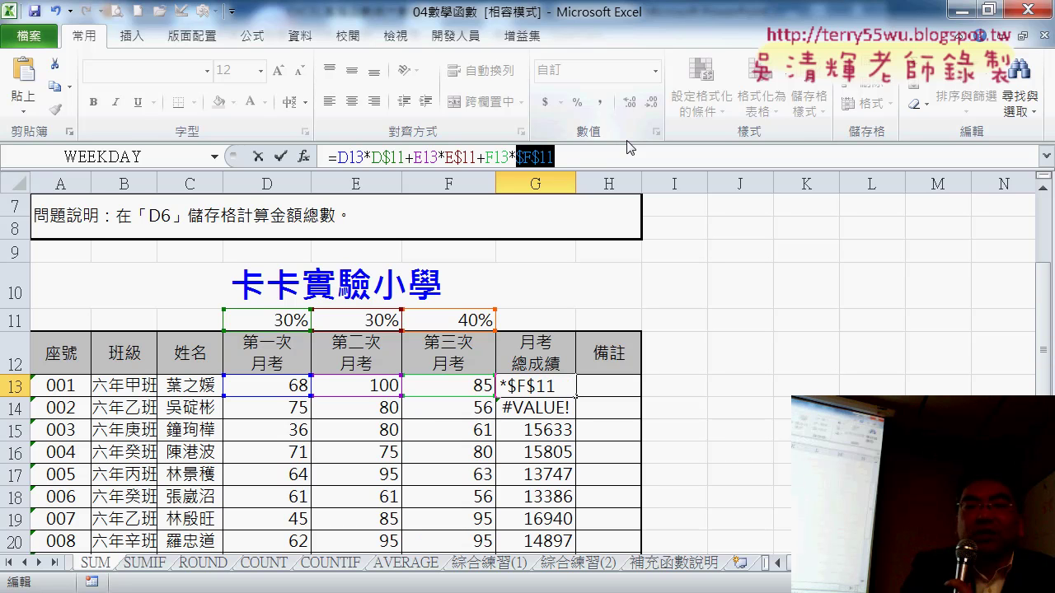
{"action": "key", "text": "F4"}
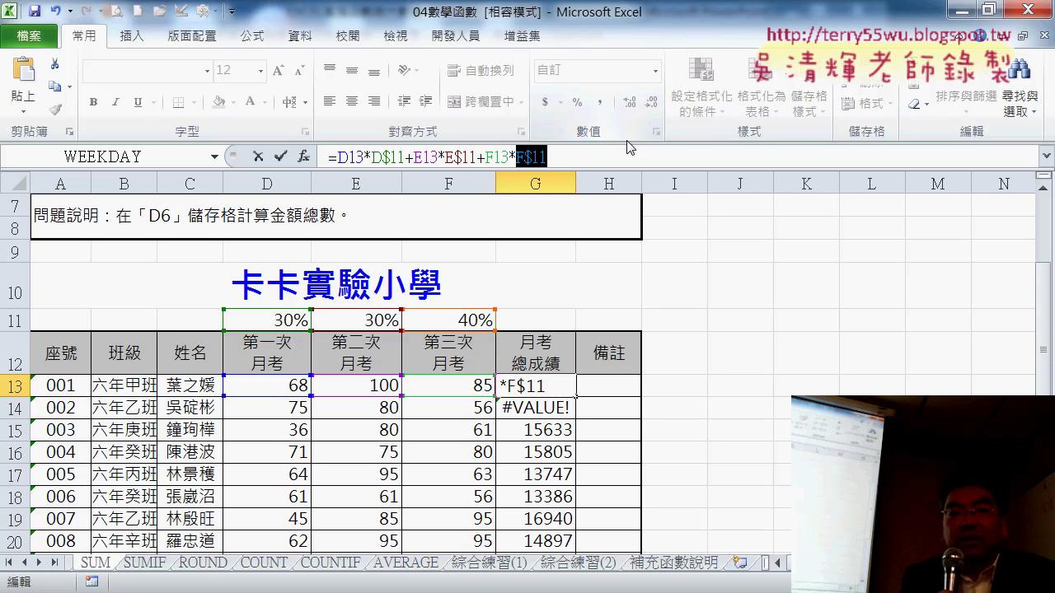
{"action": "left_click", "coordinate": [280, 156]}
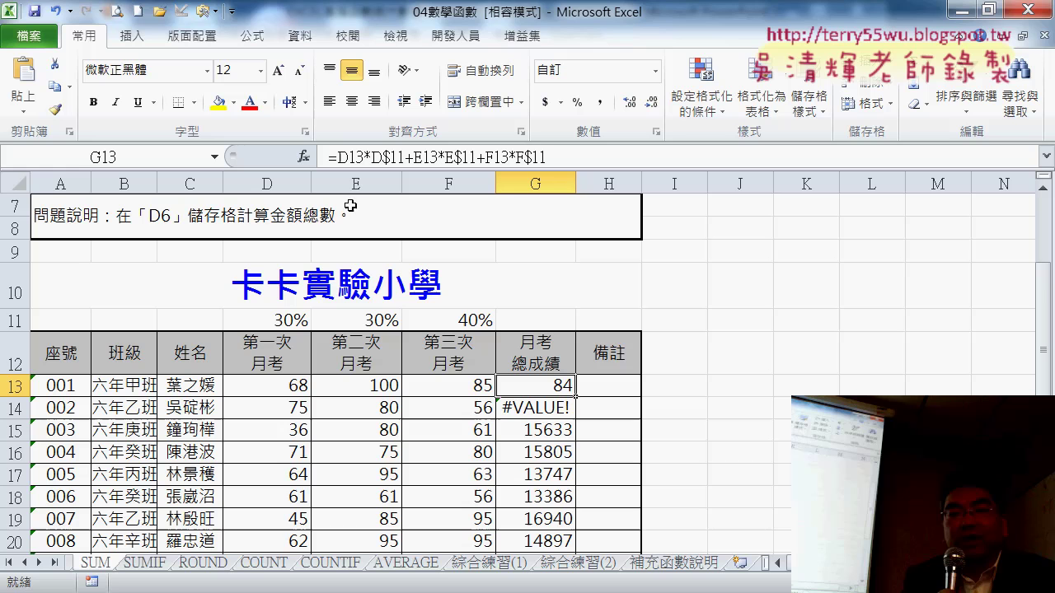
{"action": "double_click", "coordinate": [579, 394]}
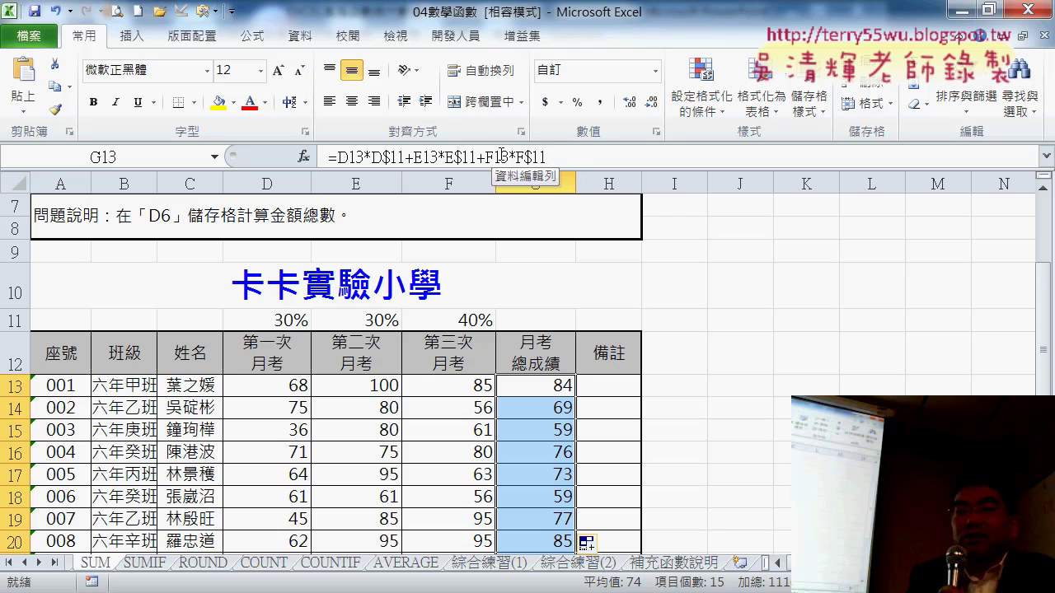
{"action": "left_click", "coordinate": [626, 386]}
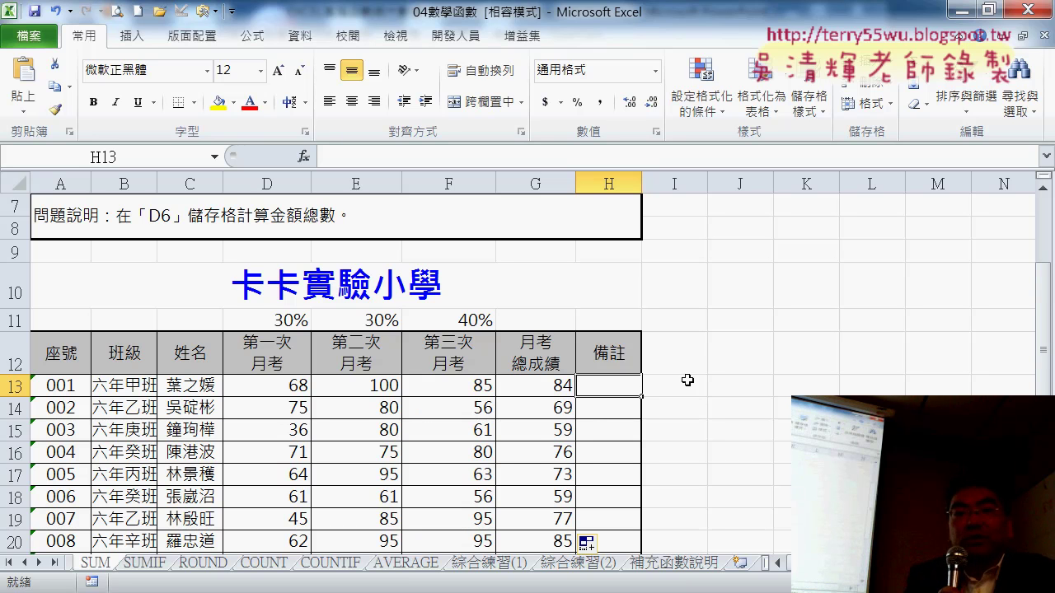
Pick SUMPRODUCT from the 數學與三角函數 (Math & Trig) category for H13, after previewing SUM, SUMIF and SUMIFS.
{"action": "left_click", "coordinate": [303, 156]}
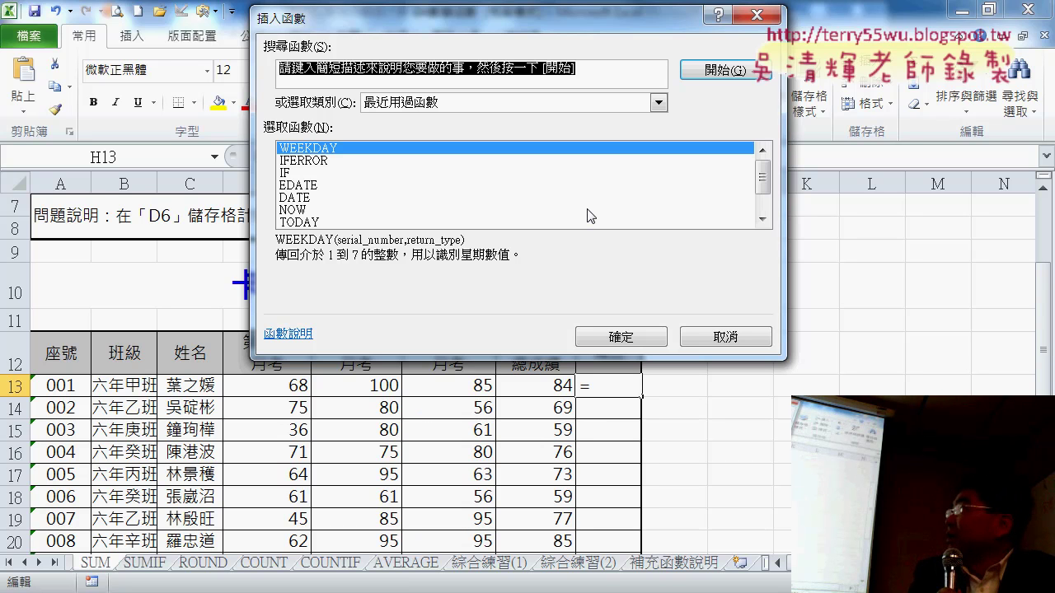
{"action": "left_click", "coordinate": [493, 101]}
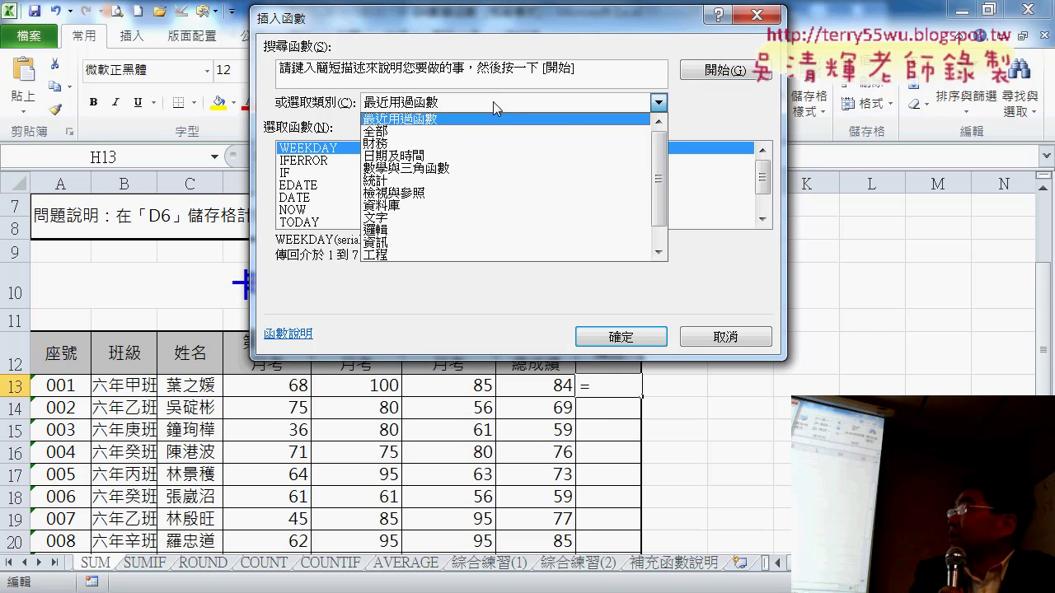
{"action": "left_click", "coordinate": [500, 168]}
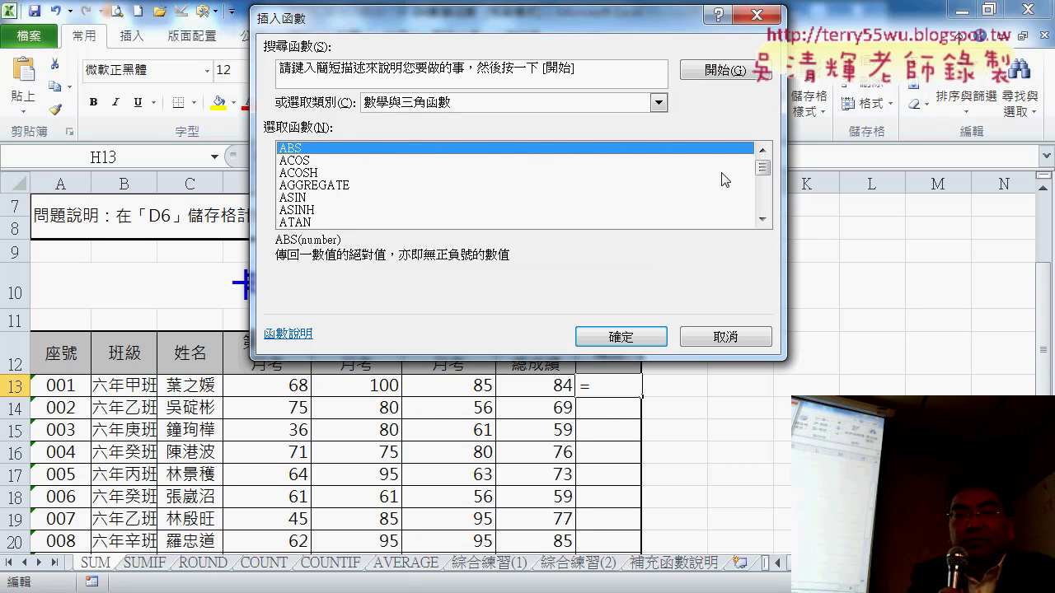
{"action": "left_click_drag", "start_coordinate": [762, 167], "coordinate": [767, 205]}
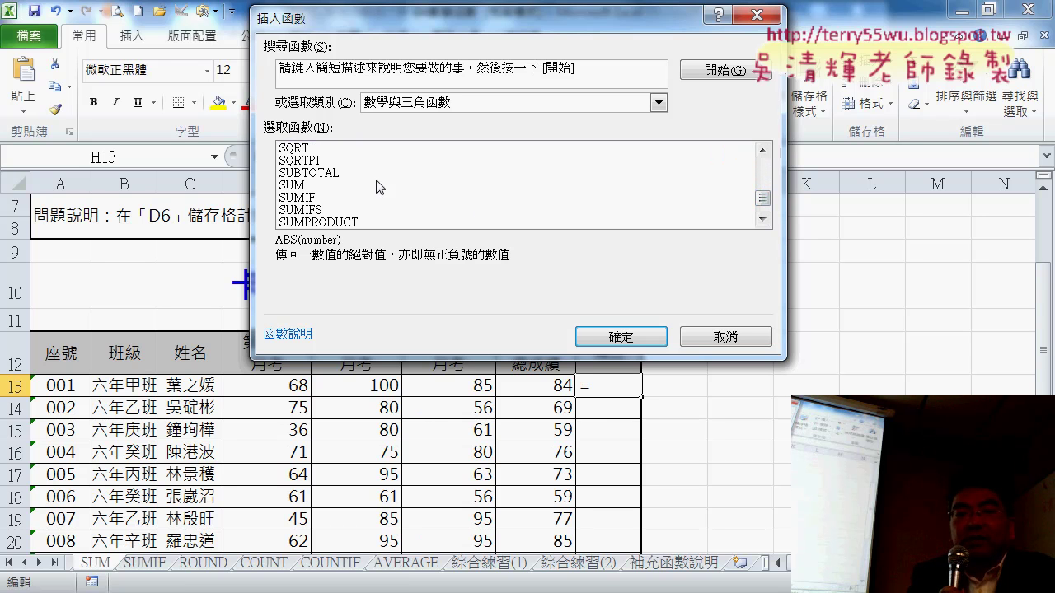
{"action": "left_click", "coordinate": [377, 185]}
{"action": "left_click", "coordinate": [762, 218]}
{"action": "left_click", "coordinate": [762, 218]}
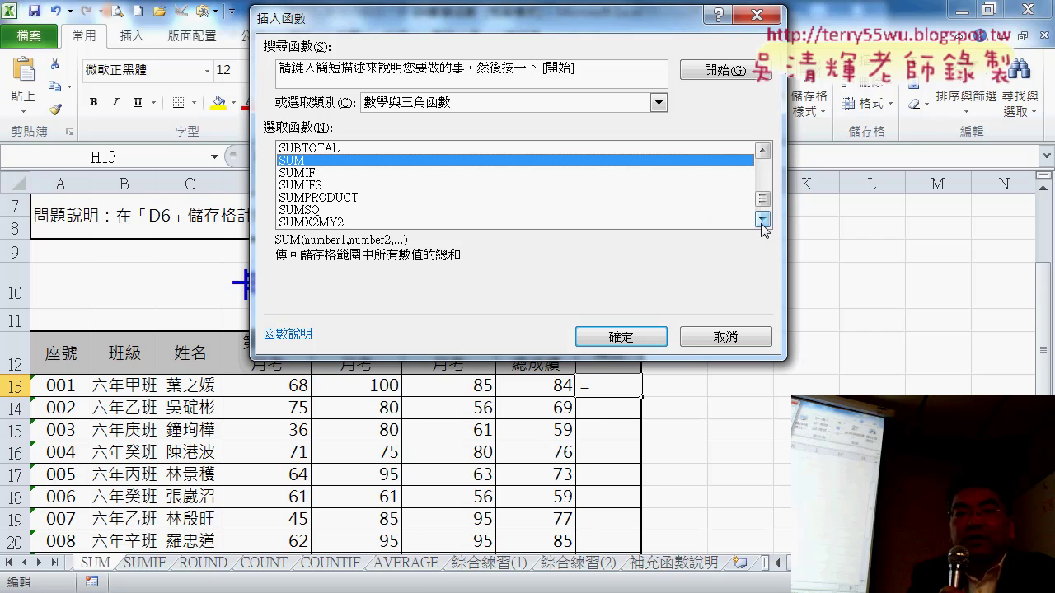
{"action": "left_click", "coordinate": [508, 173]}
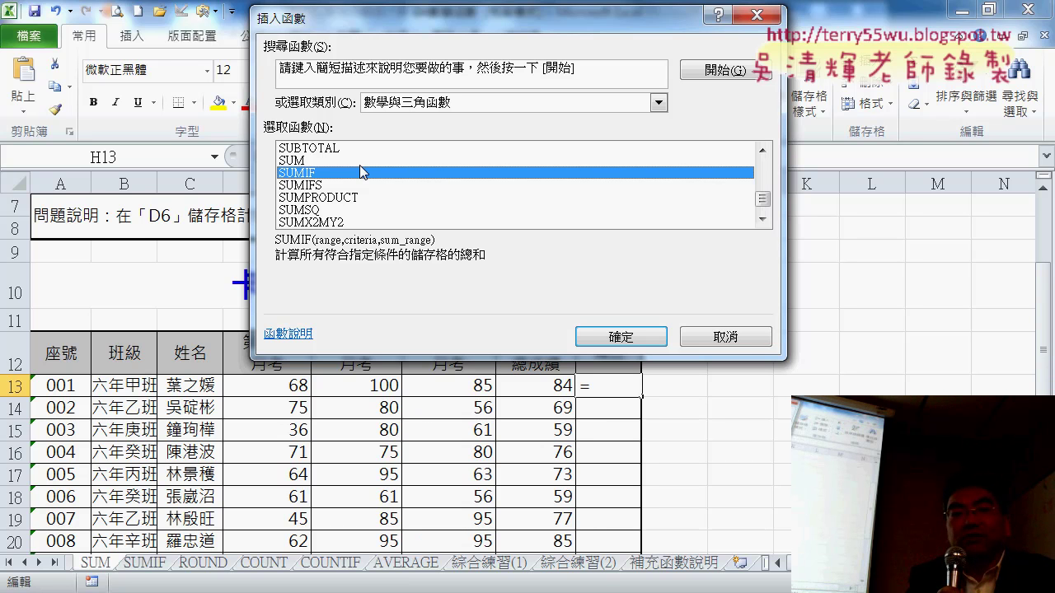
{"action": "left_click", "coordinate": [365, 185]}
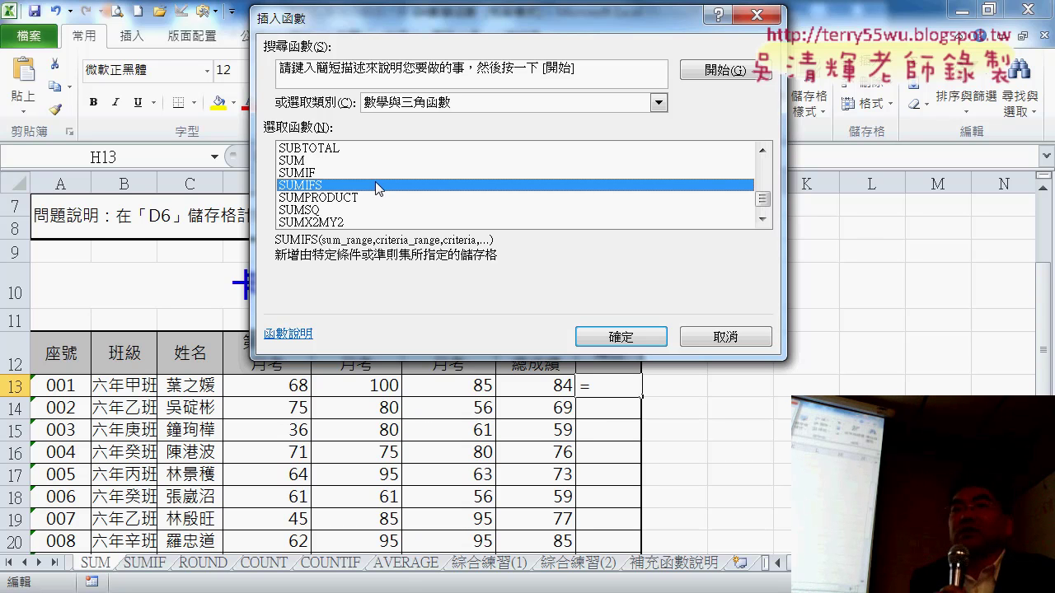
{"action": "left_click", "coordinate": [389, 197]}
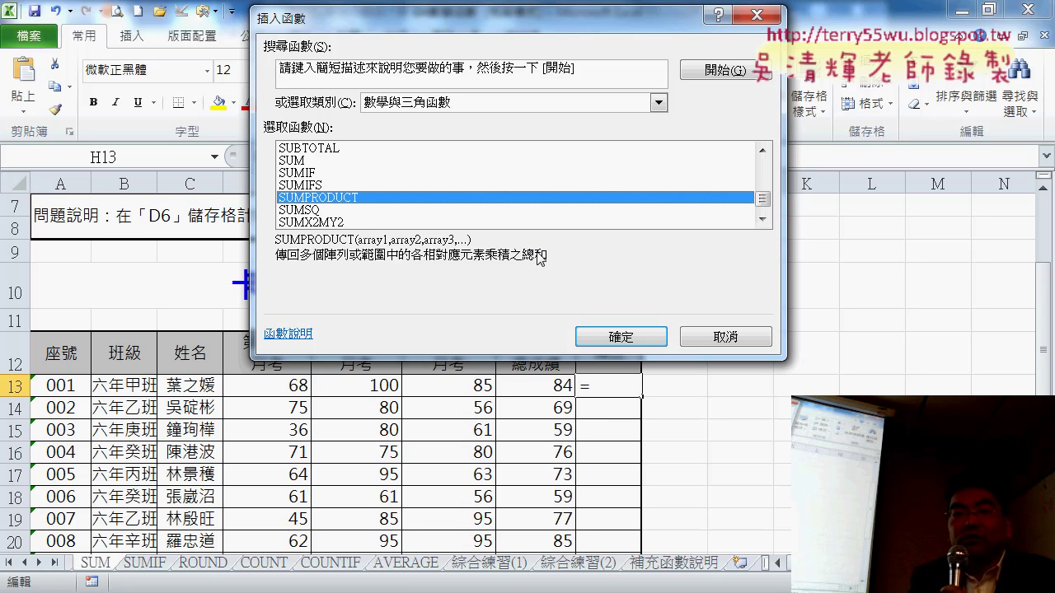
{"action": "left_click", "coordinate": [620, 337]}
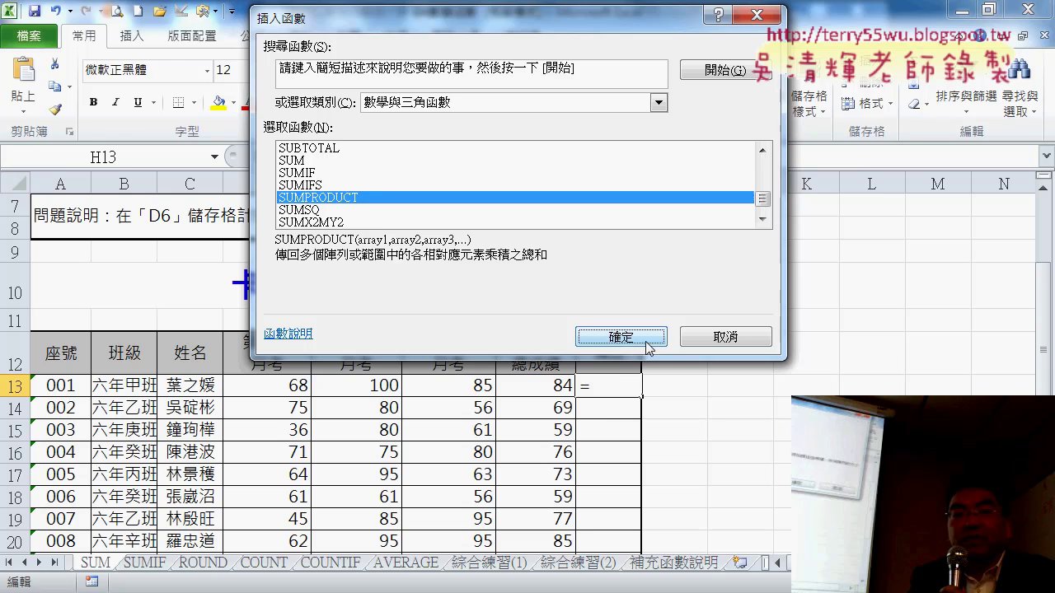
Set SUMPRODUCT's arrays to D13:F13 and D$11:F$11, previewing 84.4.
{"action": "left_click_drag", "start_coordinate": [355, 32], "coordinate": [474, 9]}
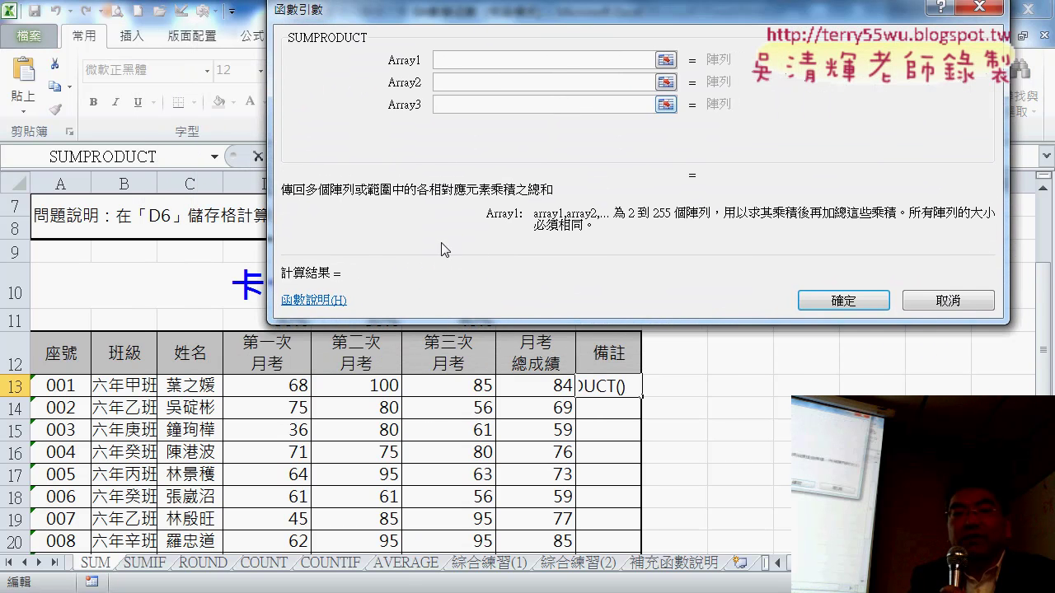
{"action": "left_click_drag", "start_coordinate": [278, 391], "coordinate": [483, 384]}
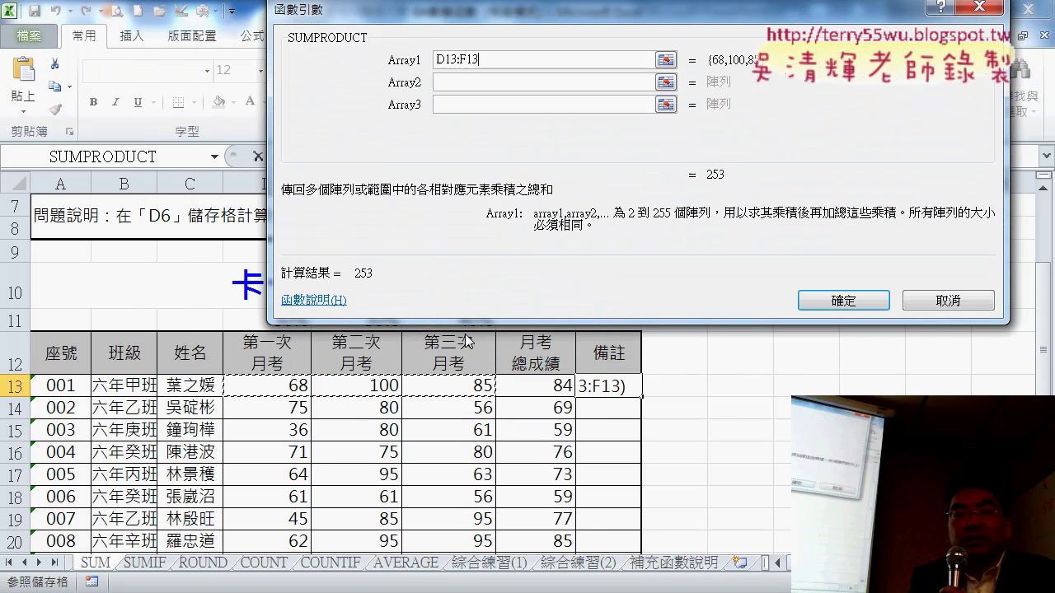
{"action": "left_click", "coordinate": [452, 81]}
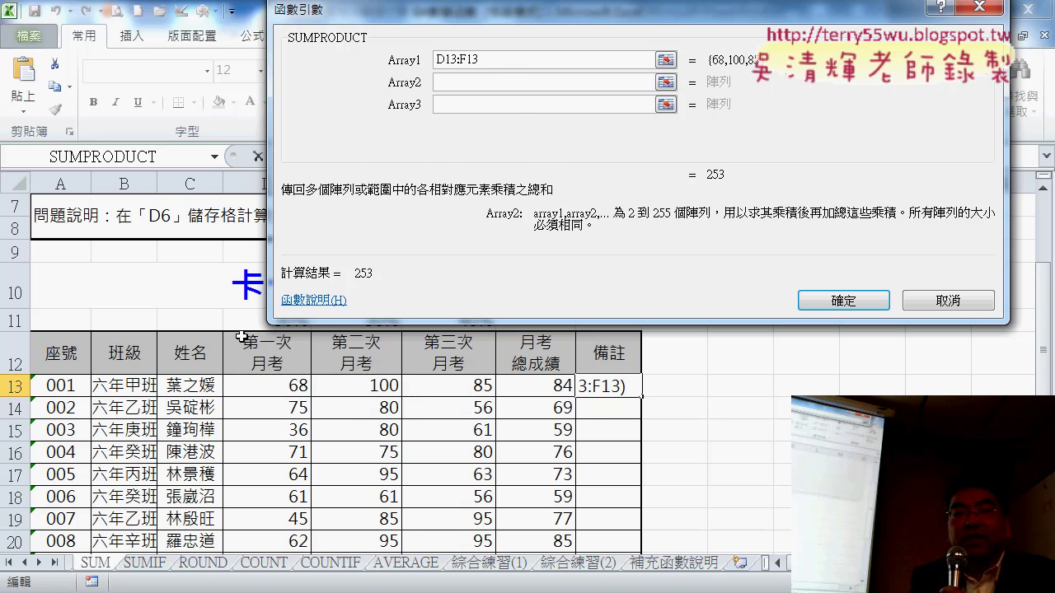
{"action": "left_click_drag", "start_coordinate": [247, 331], "coordinate": [476, 317]}
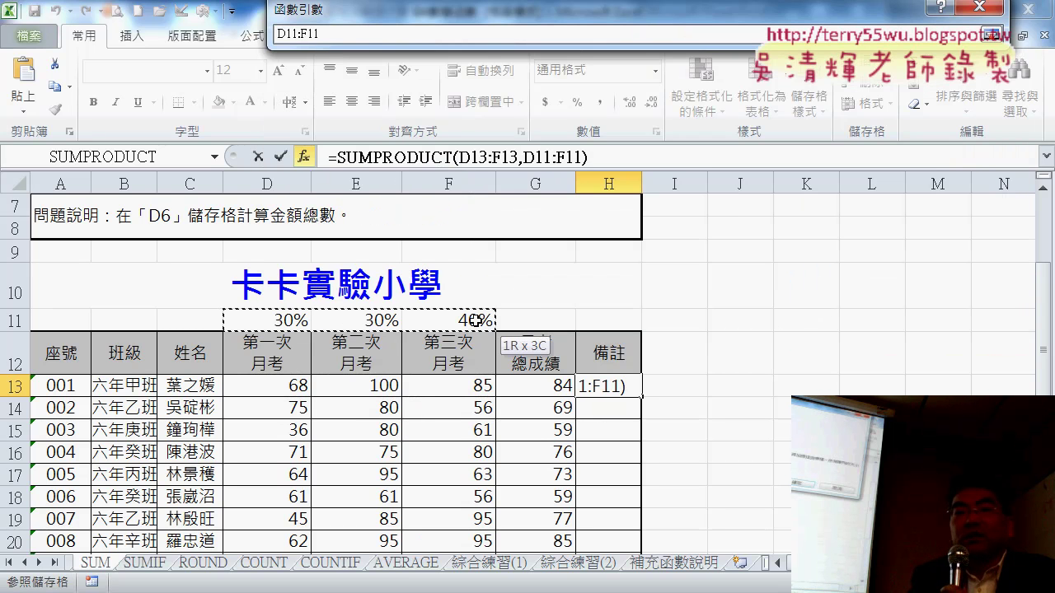
{"action": "double_click", "coordinate": [492, 82]}
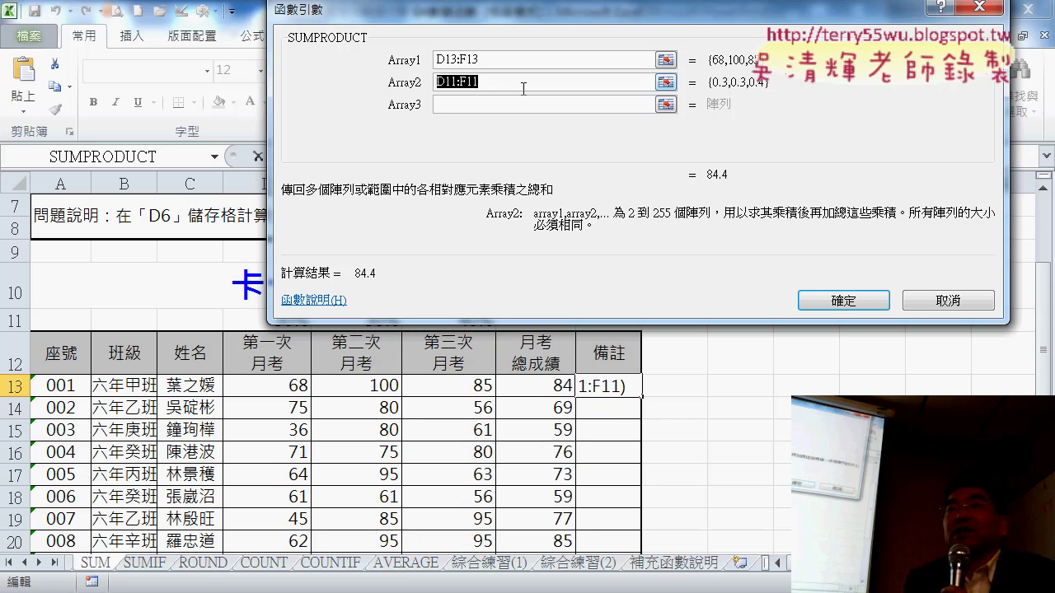
{"action": "key", "text": "F4"}
{"action": "key", "text": "F4"}
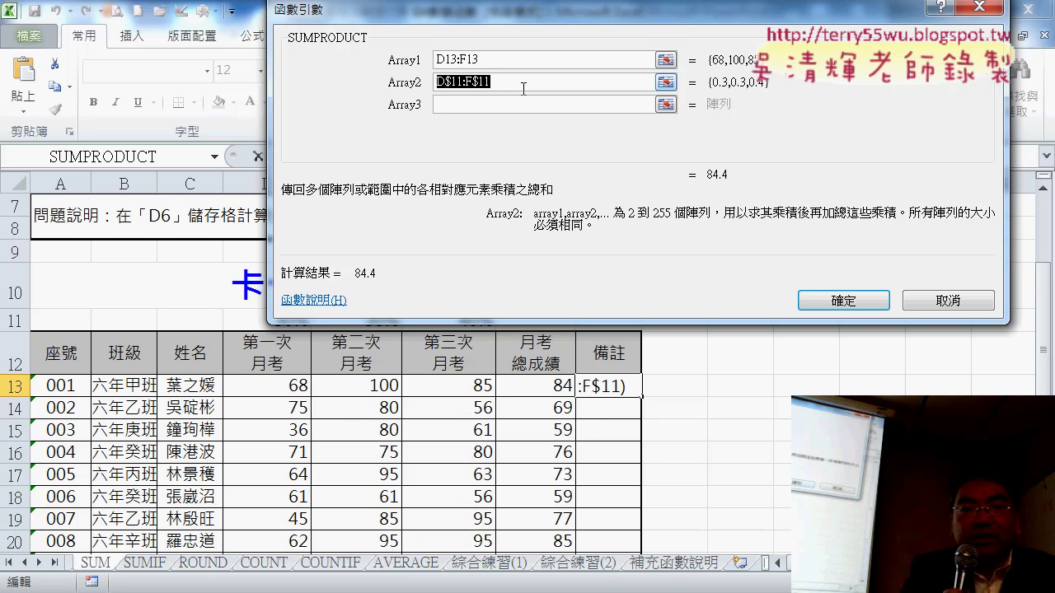
{"action": "key", "text": "F4"}
{"action": "key", "text": "F4"}
{"action": "key", "text": "F4"}
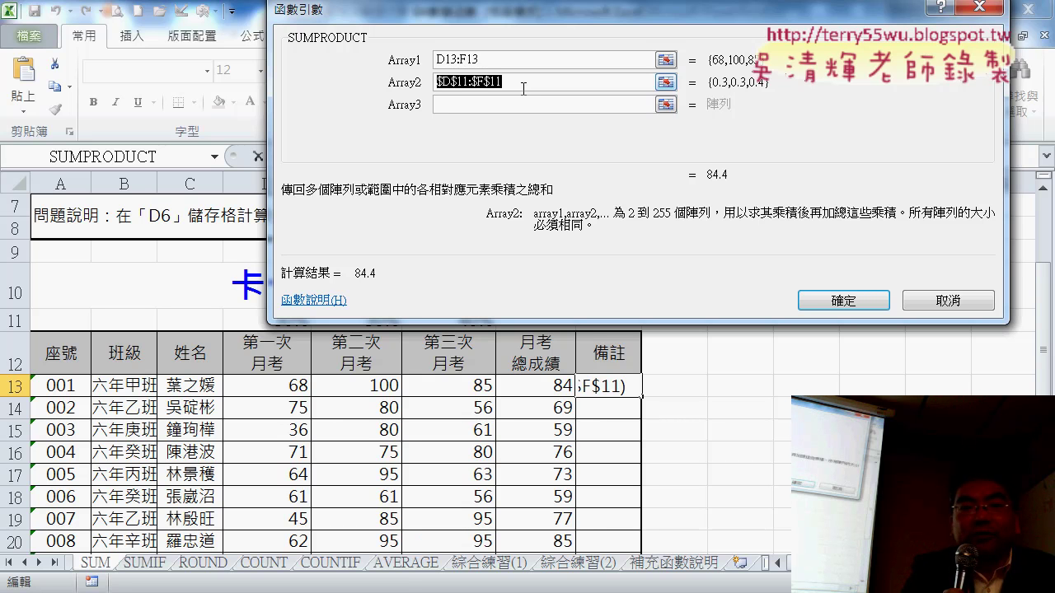
{"action": "key", "text": "F4"}
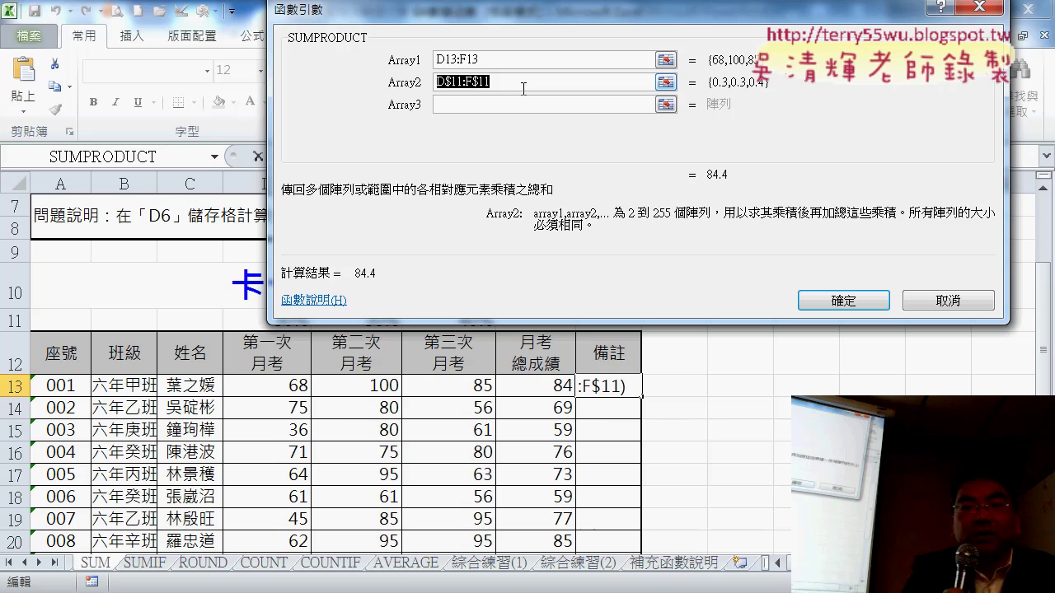
{"action": "key", "text": "F4"}
{"action": "key", "text": "F4"}
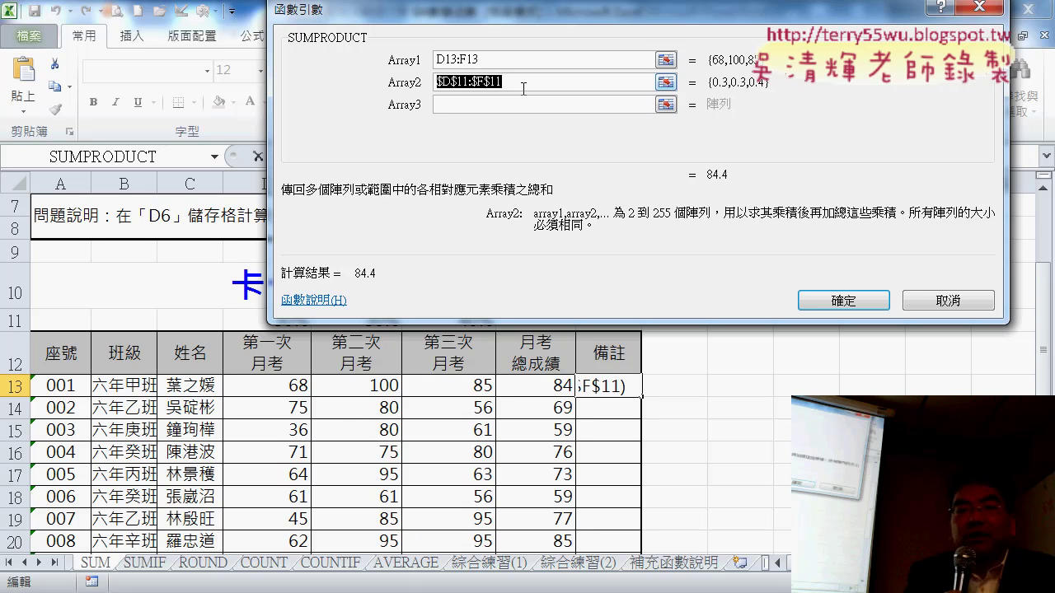
{"action": "key", "text": "F4"}
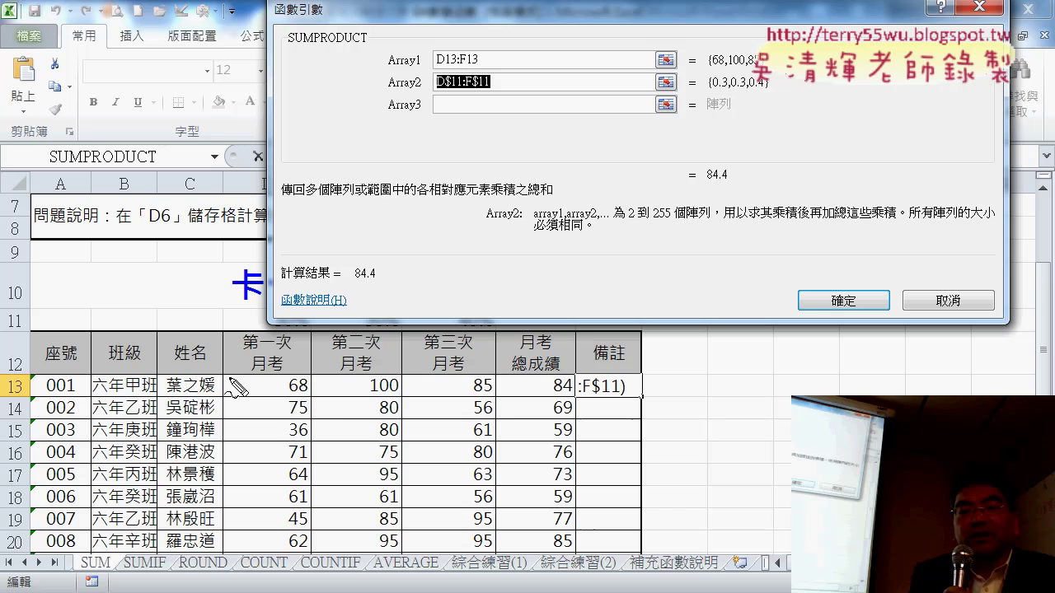
Annotate how row 13's scores feed Array1, then confirm =SUMPRODUCT(D13:F13,D$11:F$11) in H13.
{"action": "mouse_move", "coordinate": [232, 379]}
{"action": "left_mouse_down"}
{"action": "mouse_move", "coordinate": [237, 397]}
{"action": "mouse_move", "coordinate": [502, 411]}
{"action": "left_mouse_up"}
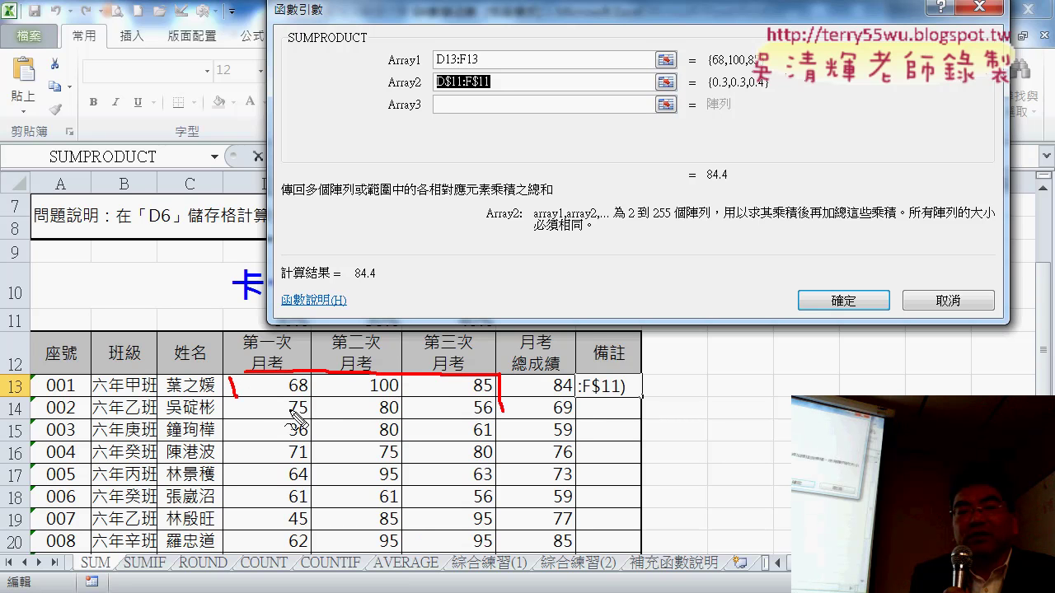
{"action": "left_click_drag", "start_coordinate": [246, 404], "coordinate": [509, 409]}
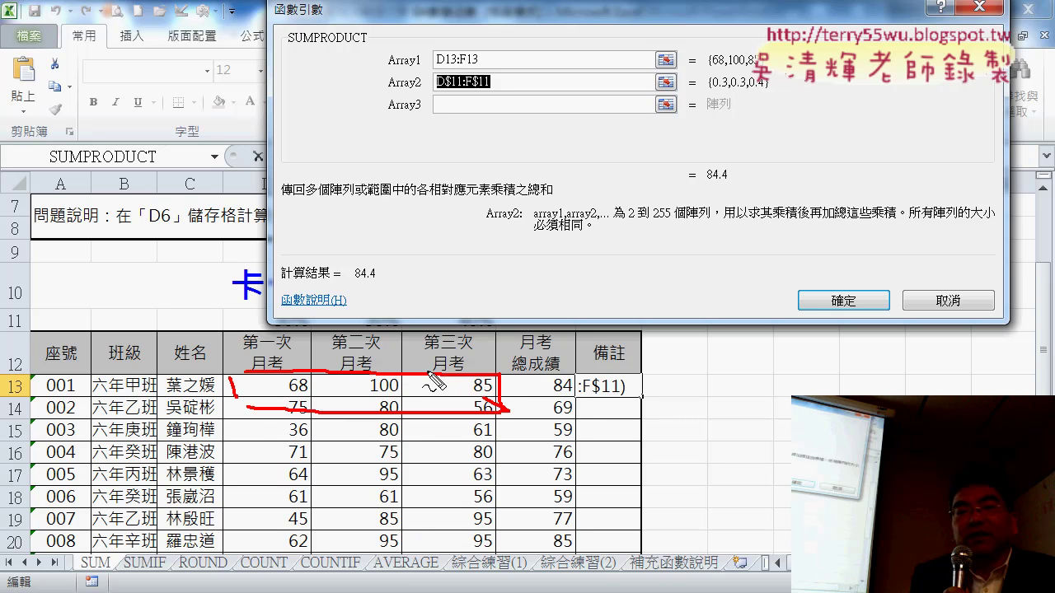
{"action": "left_click_drag", "start_coordinate": [429, 372], "coordinate": [697, 71]}
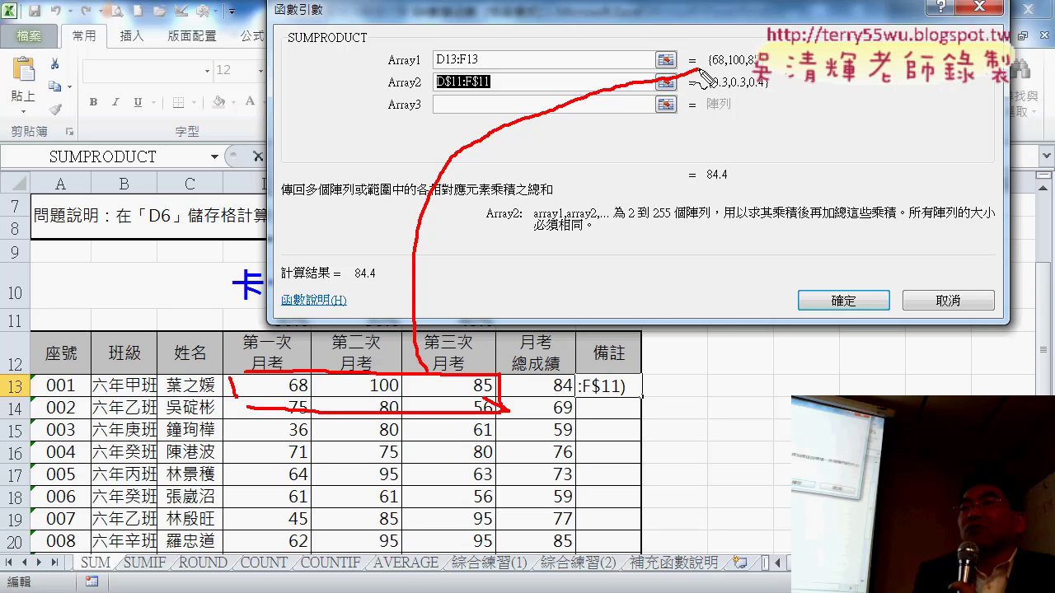
{"action": "left_click_drag", "start_coordinate": [722, 70], "coordinate": [764, 83]}
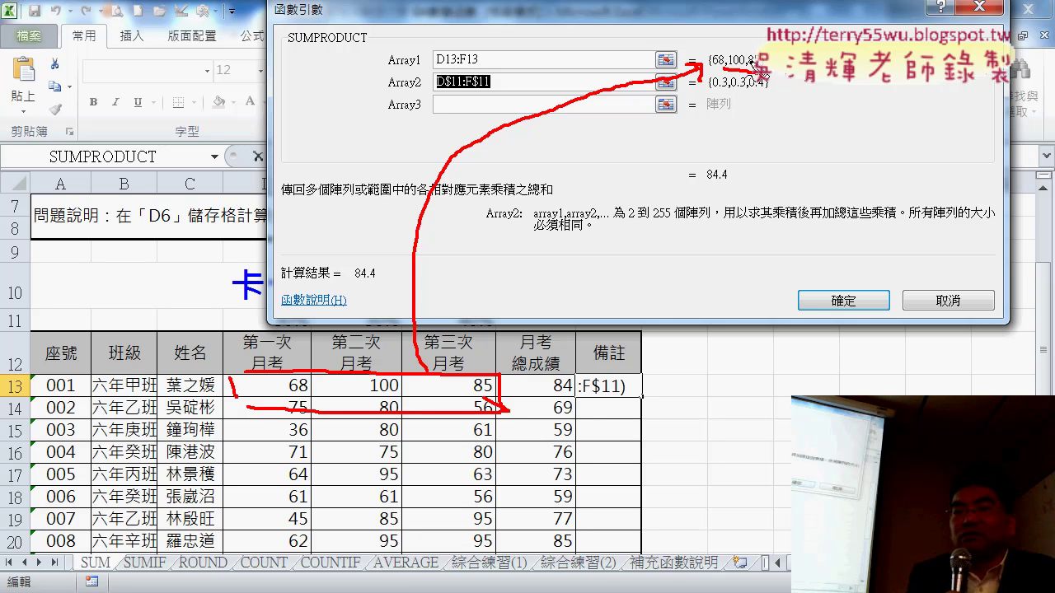
{"action": "key", "text": "Escape"}
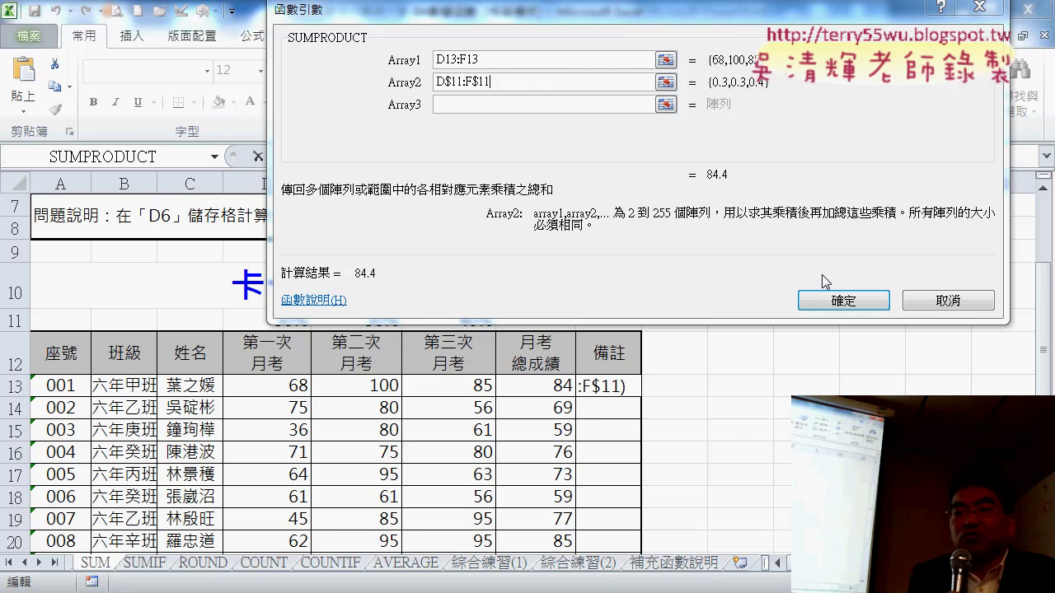
{"action": "left_click", "coordinate": [836, 299]}
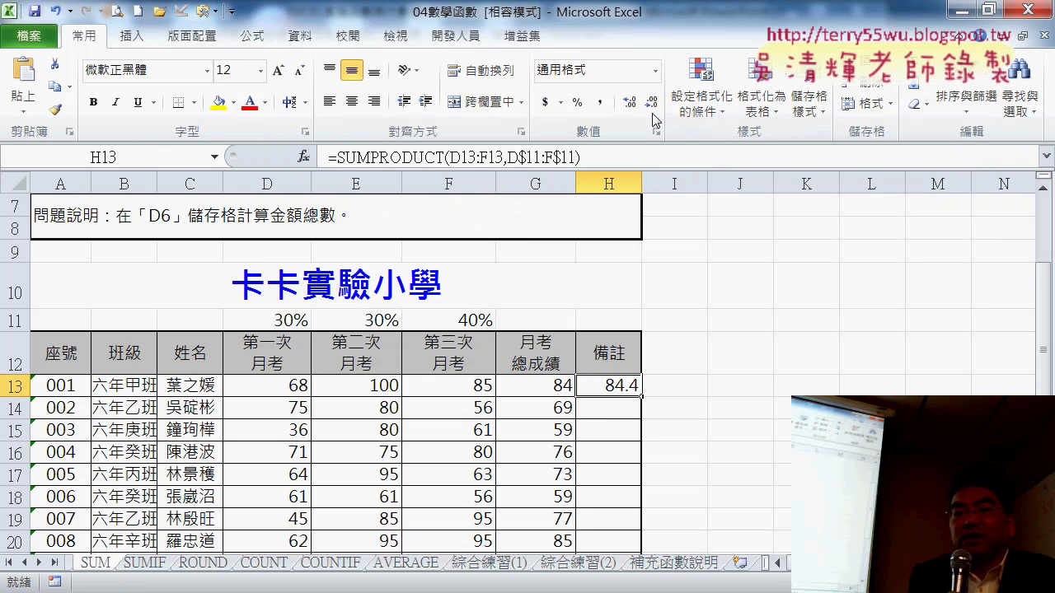
Drop H13's decimal to show 84, fill down to H20, and compare with G13.
{"action": "left_click", "coordinate": [650, 102]}
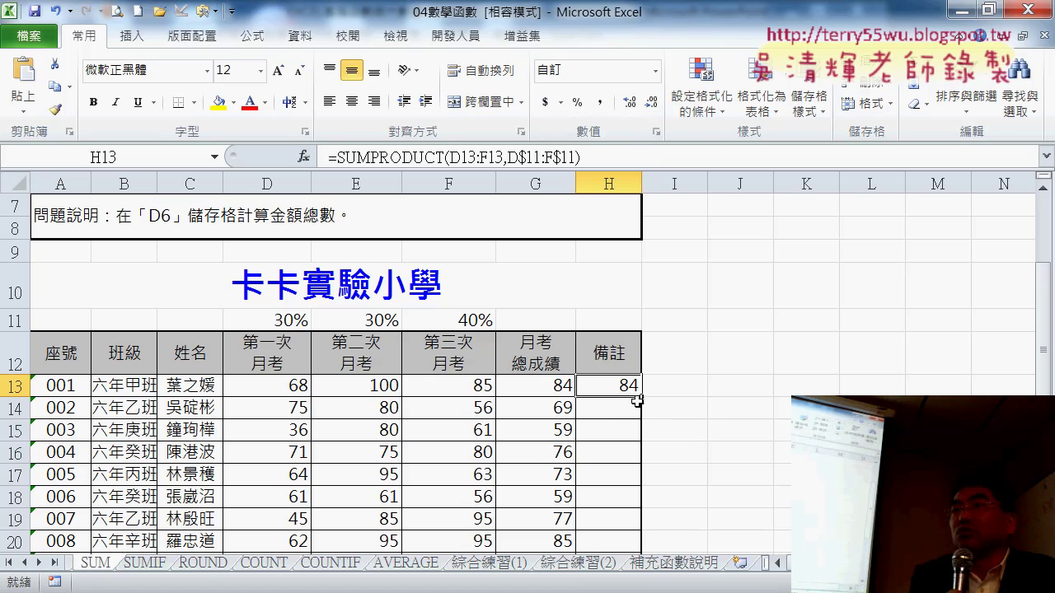
{"action": "double_click", "coordinate": [641, 401]}
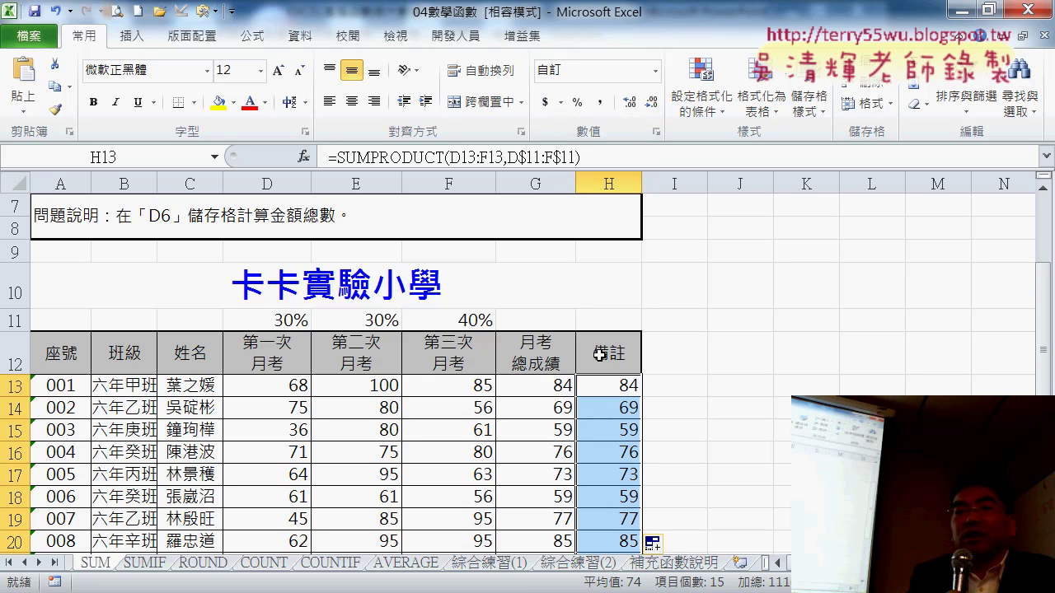
{"action": "left_click", "coordinate": [545, 389]}
{"action": "left_click", "coordinate": [629, 385]}
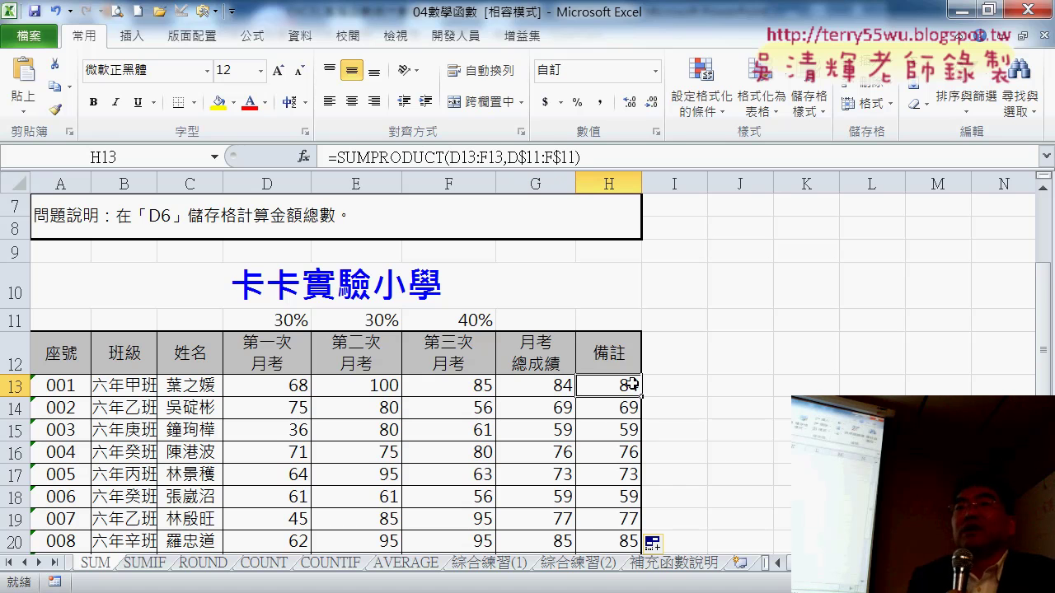
{"action": "left_click", "coordinate": [546, 385]}
{"action": "left_click", "coordinate": [626, 388]}
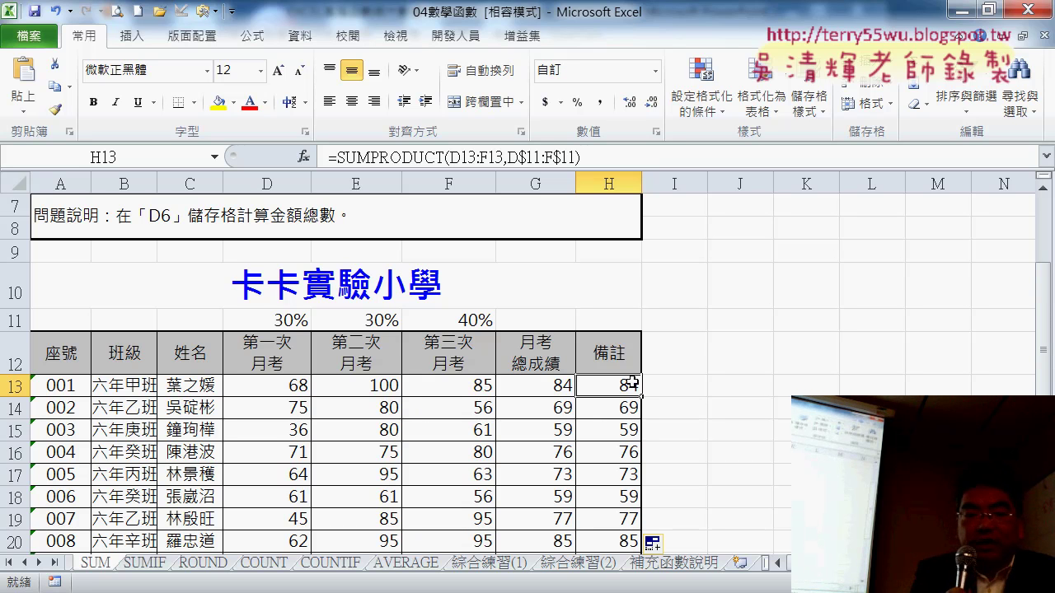
Enter the header VBA in I12.
{"action": "left_click", "coordinate": [678, 359]}
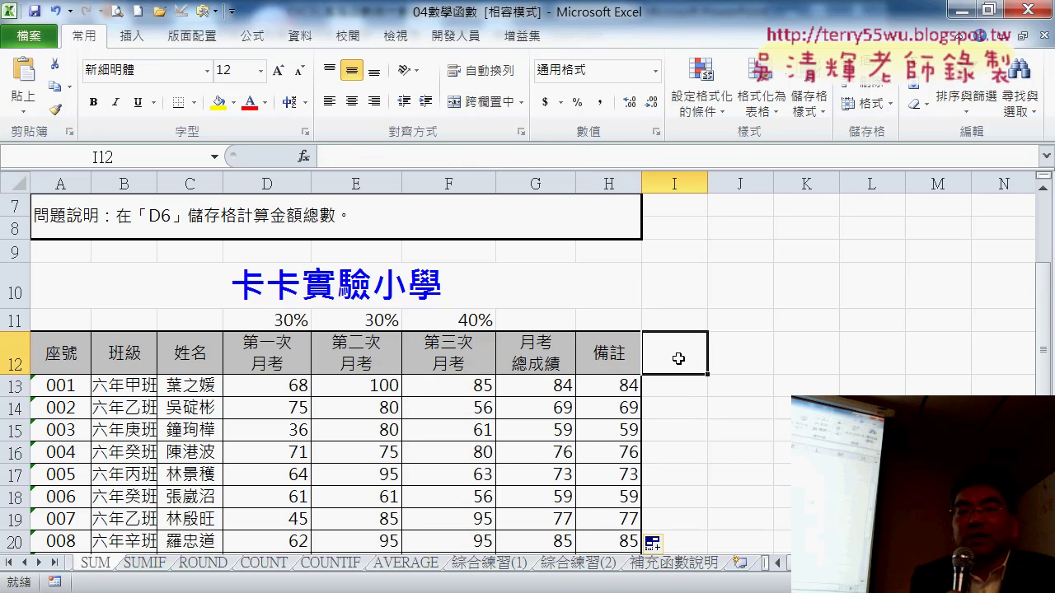
{"action": "type", "text": "VBA"}
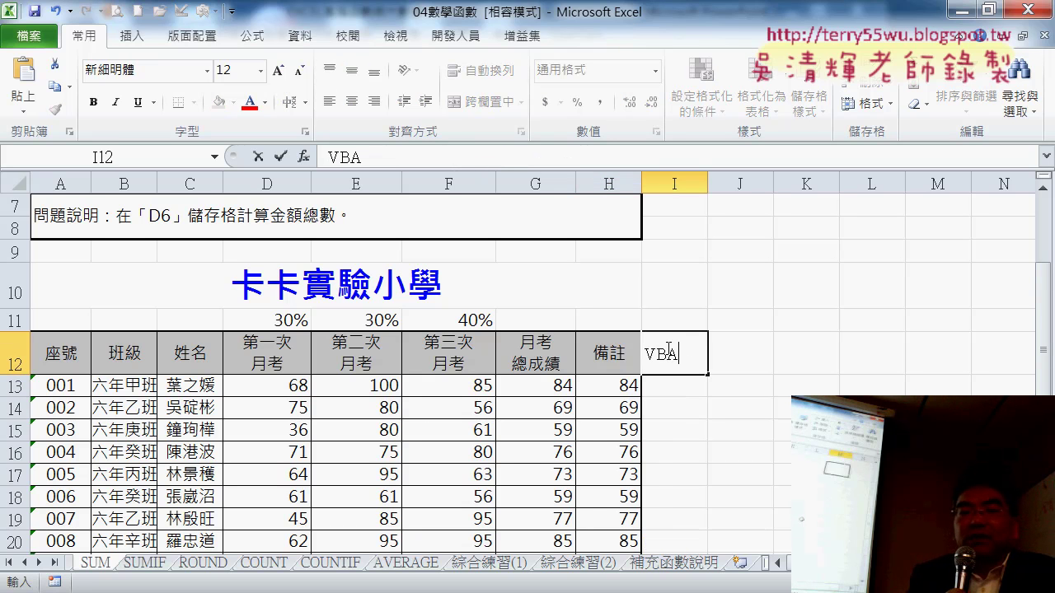
{"action": "left_click", "coordinate": [952, 351]}
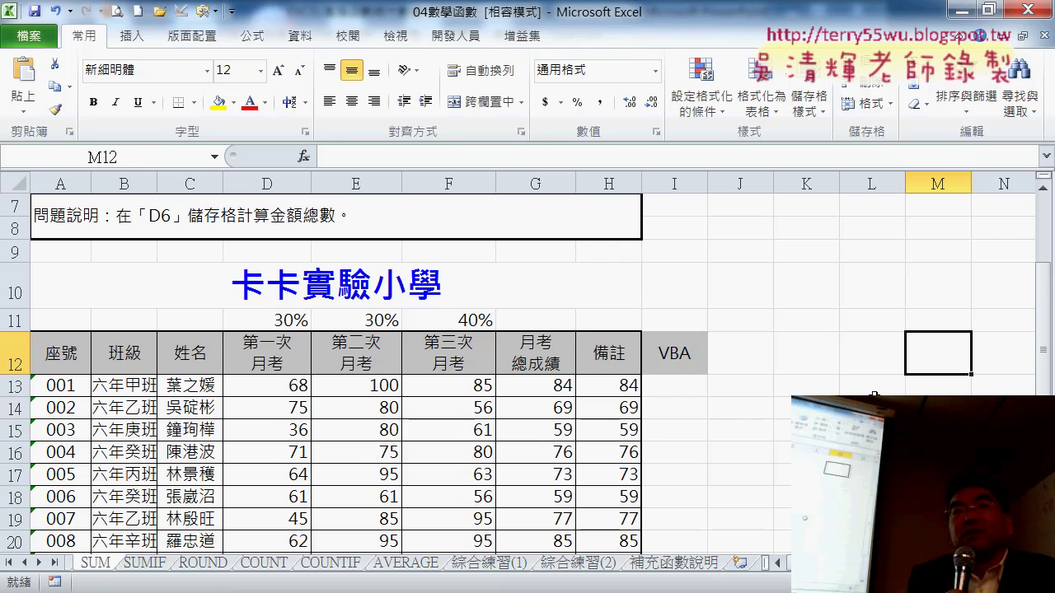
{"action": "scroll", "coordinate": [951, 351], "scroll_direction": "down", "scroll_amount": 2}
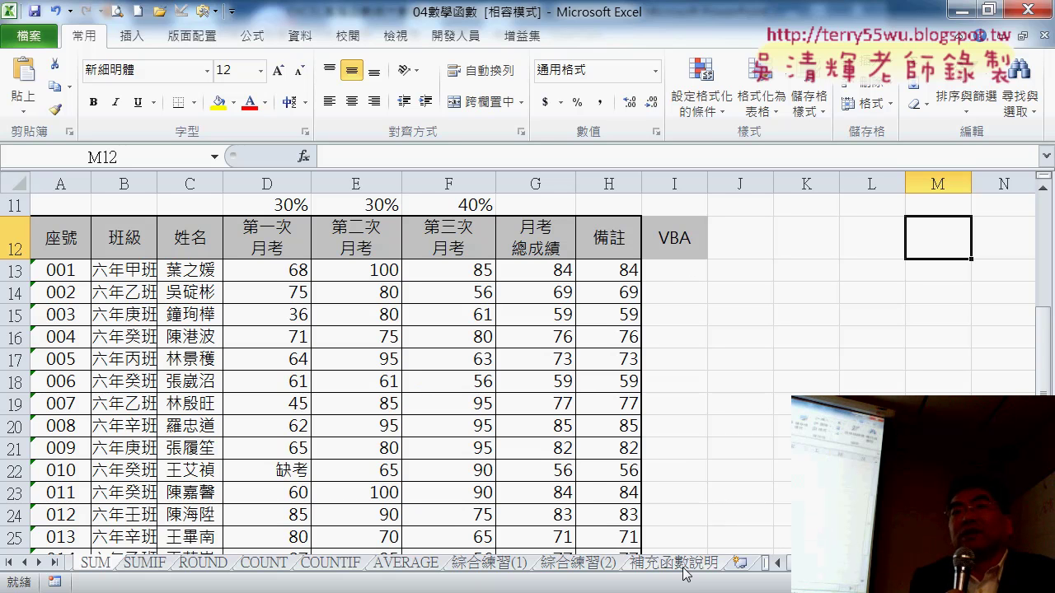
Compare H13's SUMPRODUCT formula with G13's weighted-sum formula.
{"action": "left_click", "coordinate": [682, 276]}
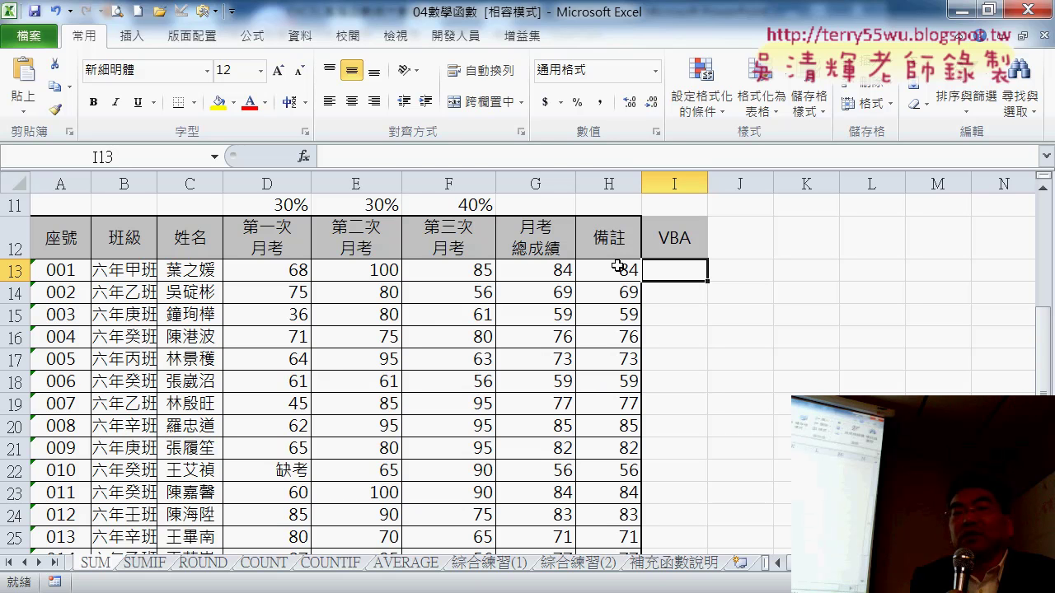
{"action": "left_click", "coordinate": [617, 271]}
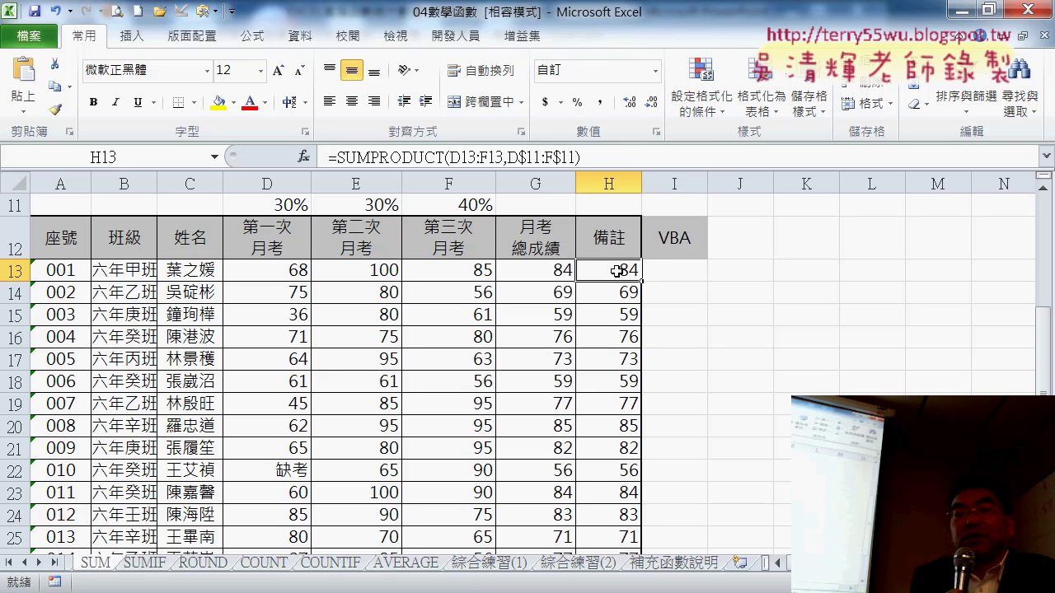
{"action": "left_click", "coordinate": [686, 272]}
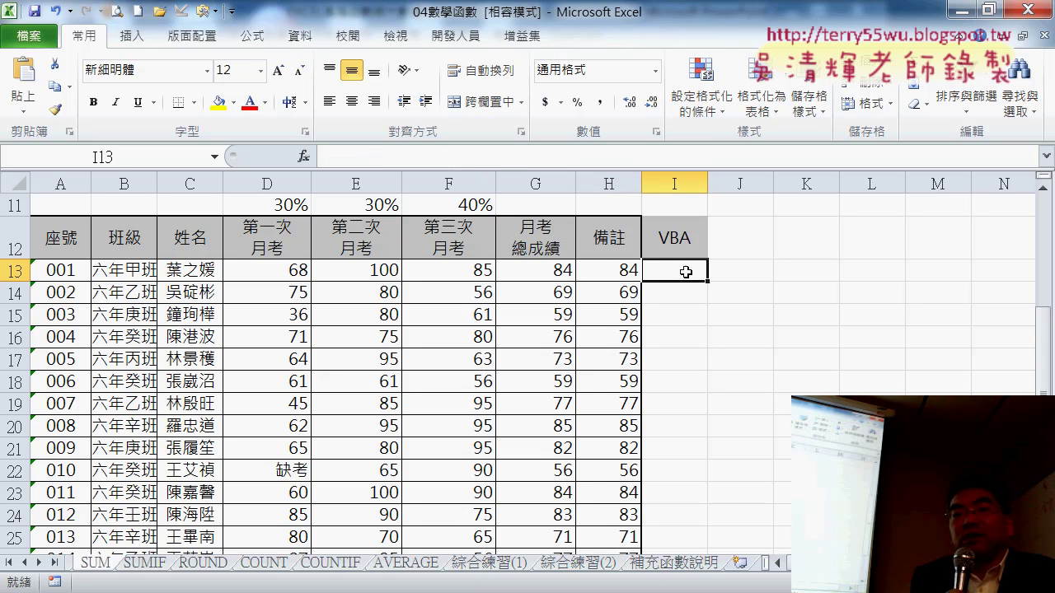
{"action": "left_click", "coordinate": [598, 271]}
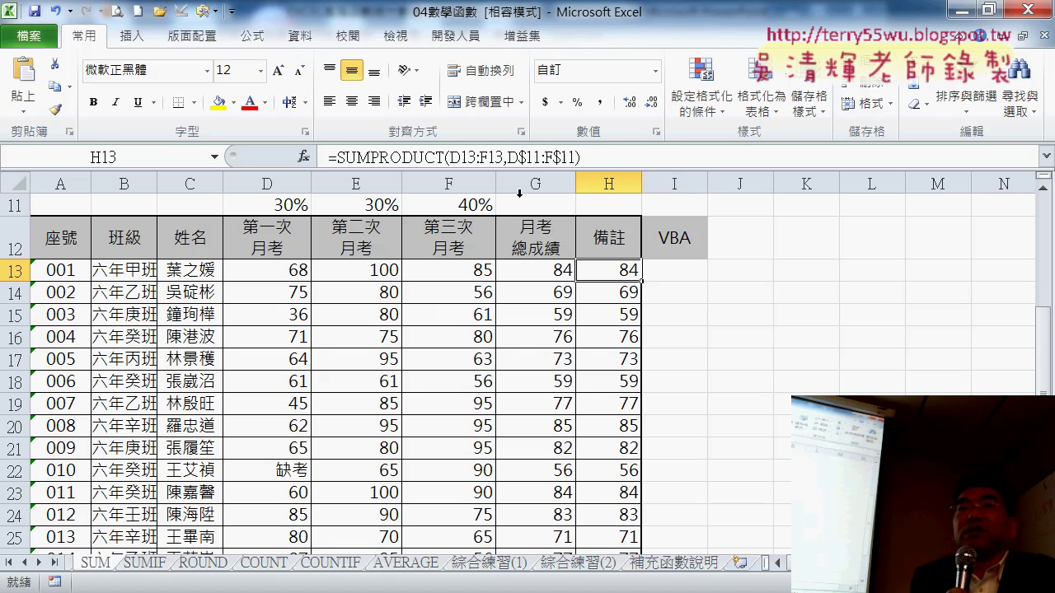
{"action": "left_click", "coordinate": [692, 274]}
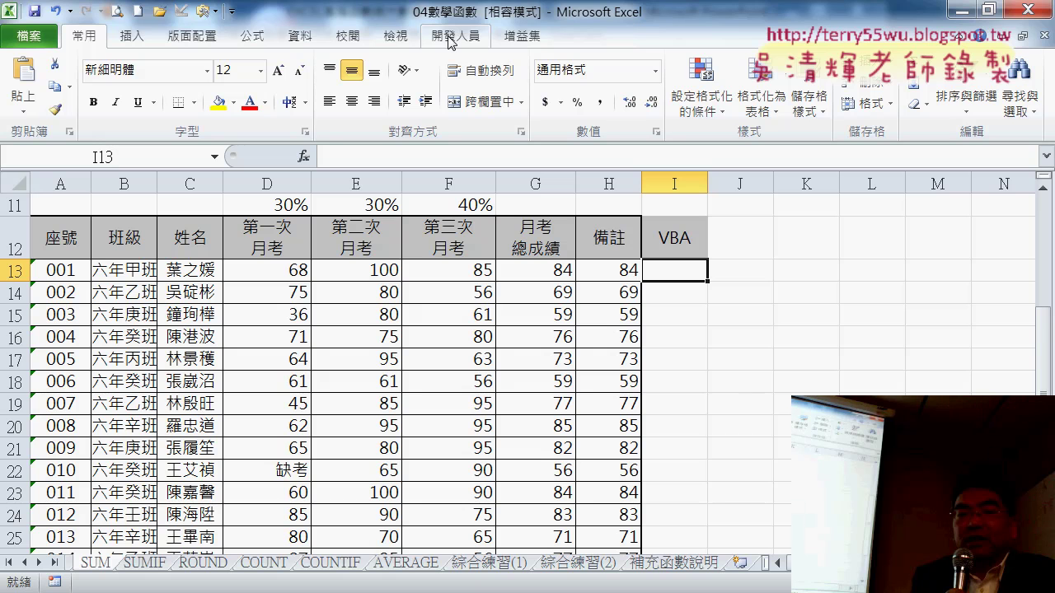
{"action": "left_click", "coordinate": [603, 271]}
{"action": "left_click", "coordinate": [558, 271]}
{"action": "left_click", "coordinate": [603, 275]}
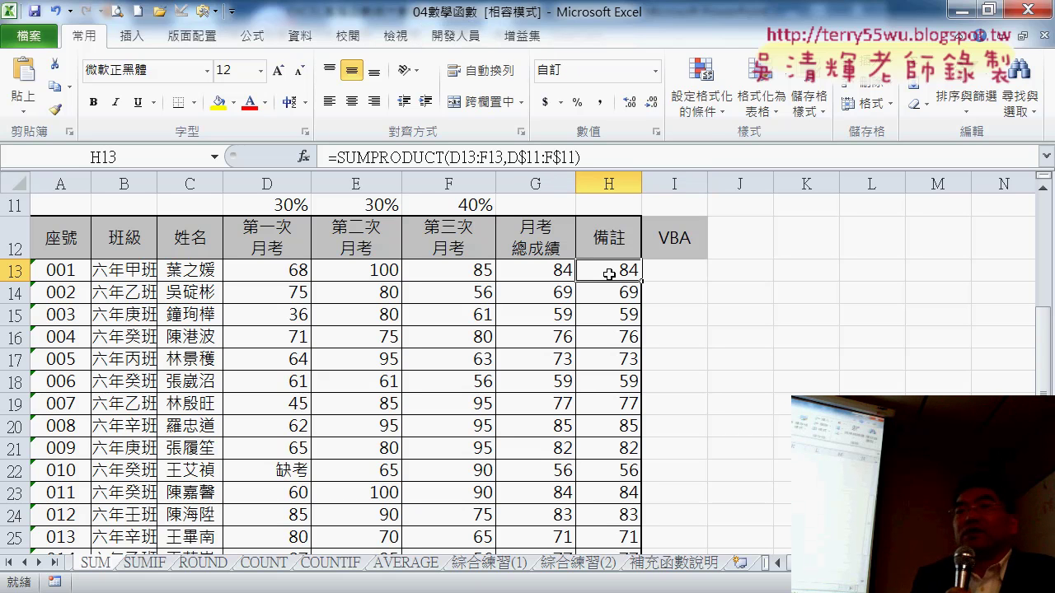
{"action": "left_click", "coordinate": [547, 274]}
{"action": "left_click", "coordinate": [623, 274]}
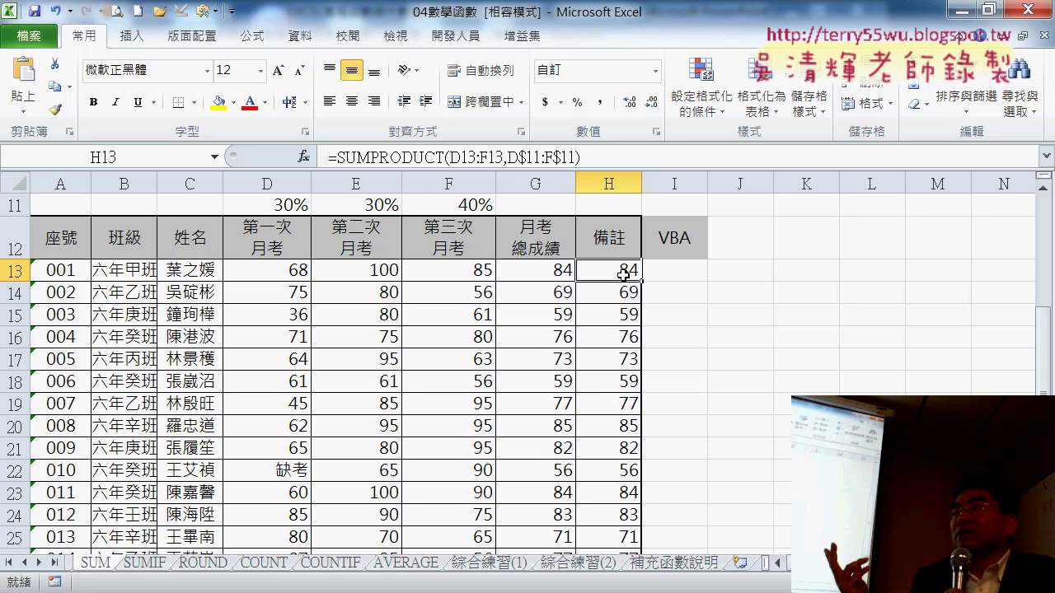
{"action": "left_click", "coordinate": [697, 272]}
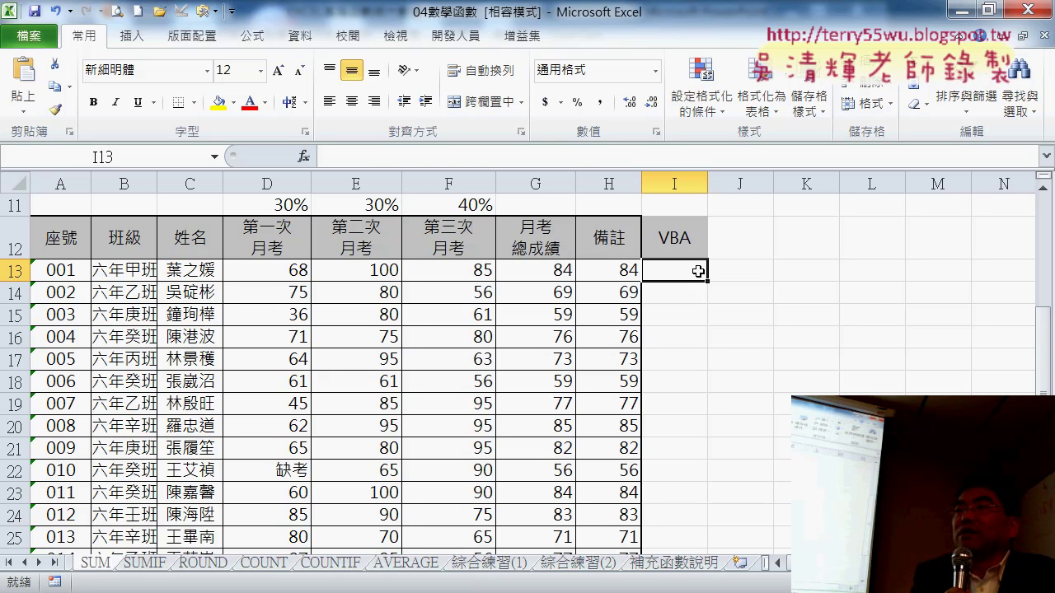
Compare H13's formula with H14's to see references shift from row 13 to 14.
{"action": "left_click", "coordinate": [618, 271]}
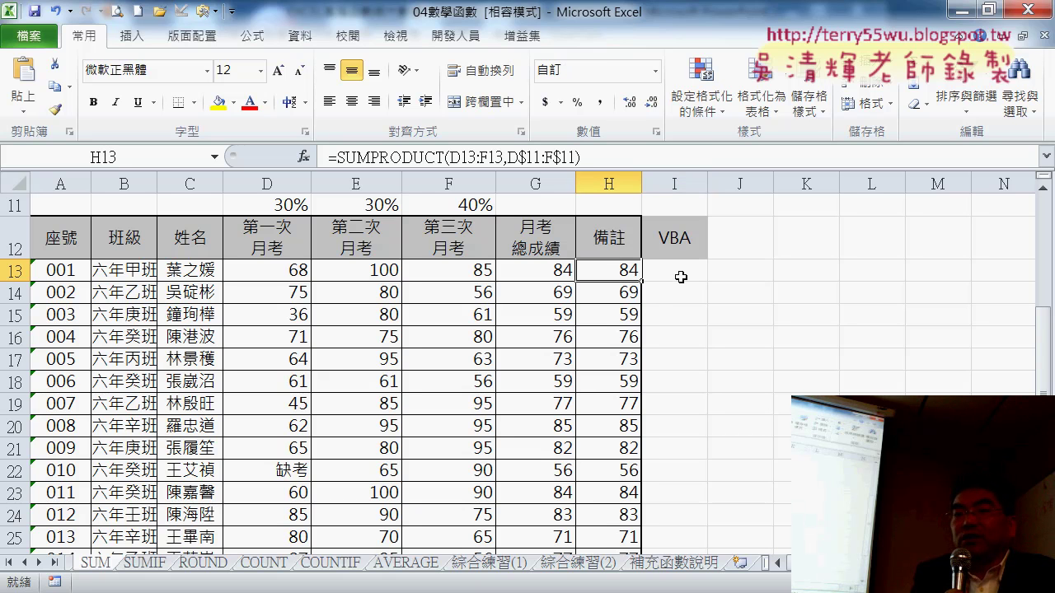
{"action": "left_click", "coordinate": [683, 273]}
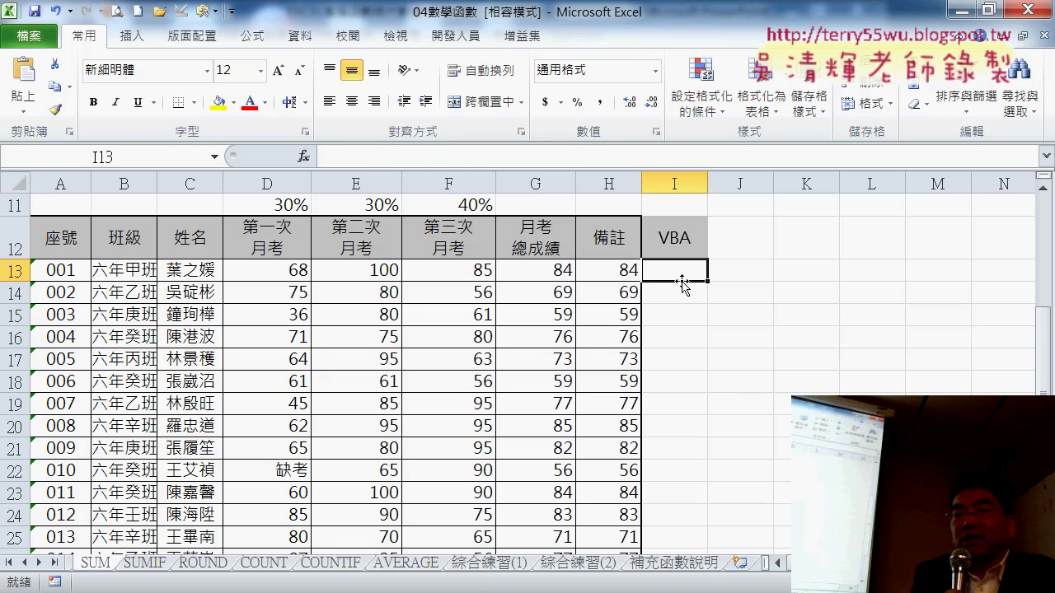
{"action": "left_click", "coordinate": [682, 294]}
{"action": "left_click", "coordinate": [623, 269]}
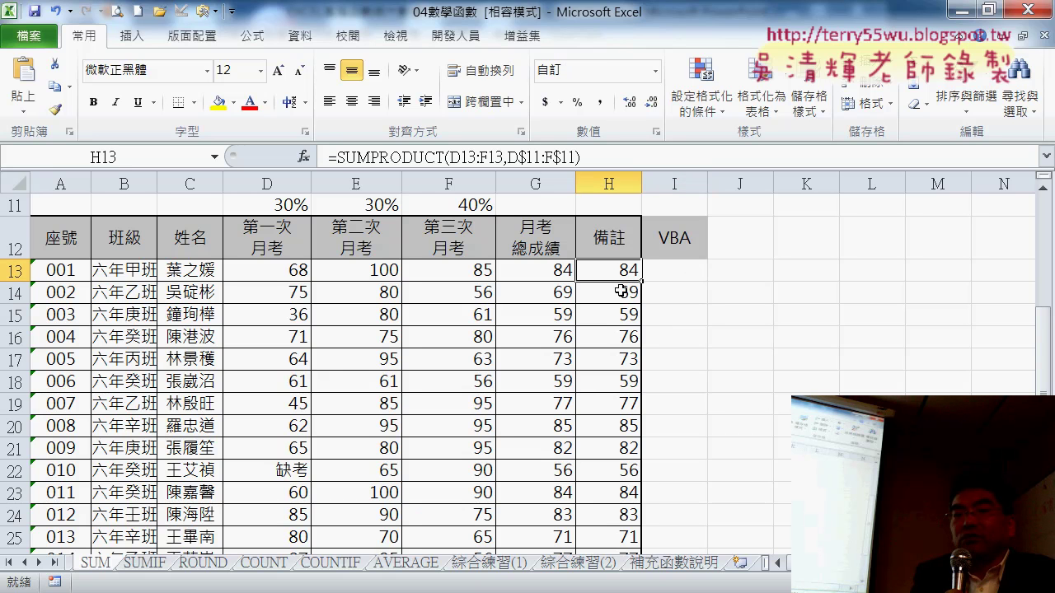
{"action": "left_click", "coordinate": [621, 292]}
{"action": "left_click", "coordinate": [620, 272]}
{"action": "left_click", "coordinate": [618, 287]}
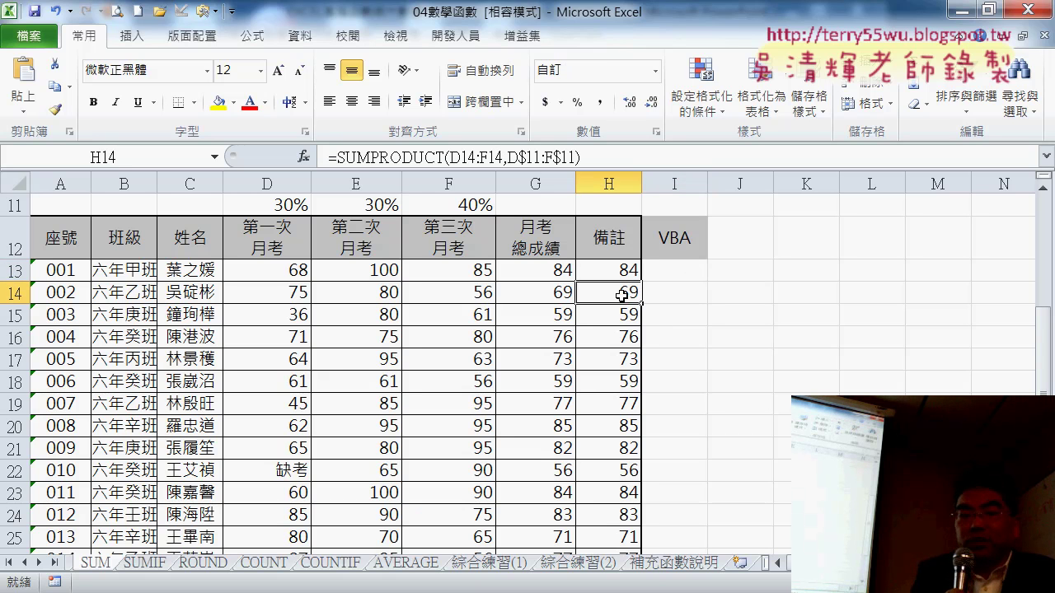
{"action": "left_click", "coordinate": [621, 270]}
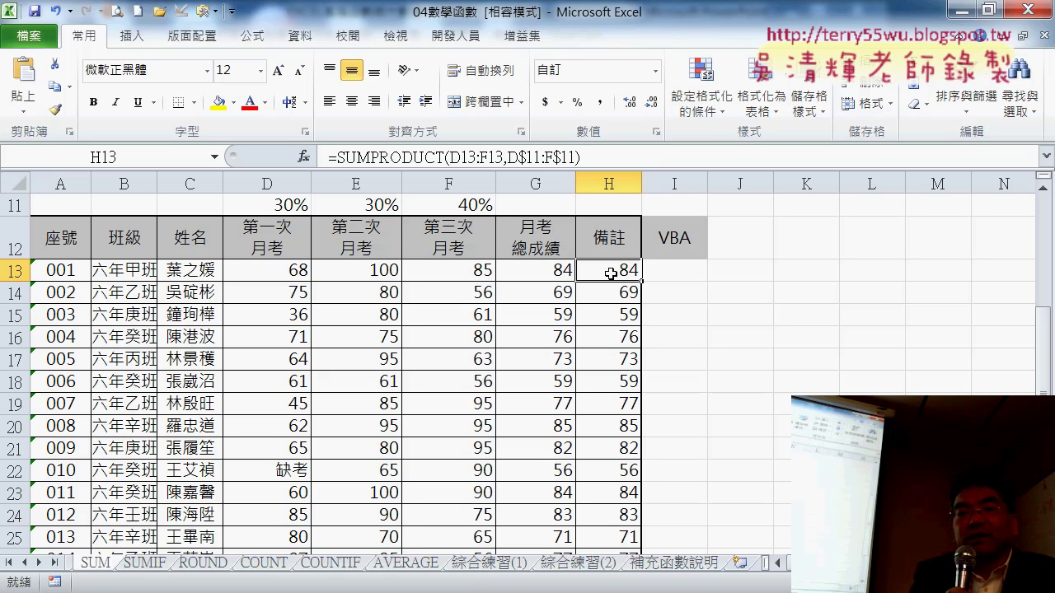
Underline the row-13 references in the formula and circle I13 and I14 in red.
{"action": "left_click_drag", "start_coordinate": [460, 169], "coordinate": [506, 169]}
{"action": "left_click_drag", "start_coordinate": [491, 88], "coordinate": [497, 124]}
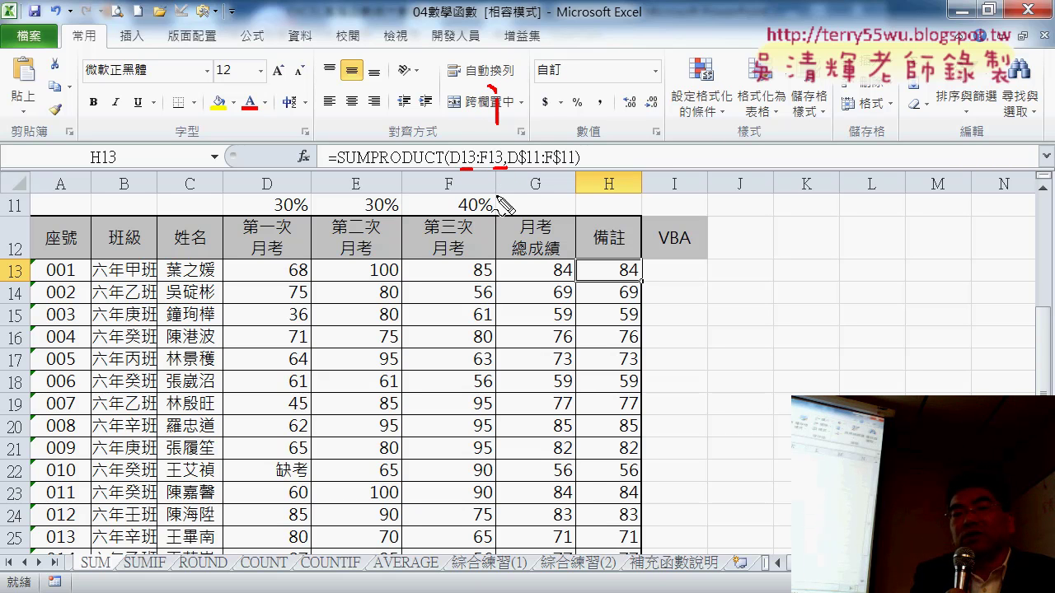
{"action": "left_click_drag", "start_coordinate": [460, 173], "coordinate": [471, 177]}
{"action": "left_click_drag", "start_coordinate": [691, 282], "coordinate": [699, 266]}
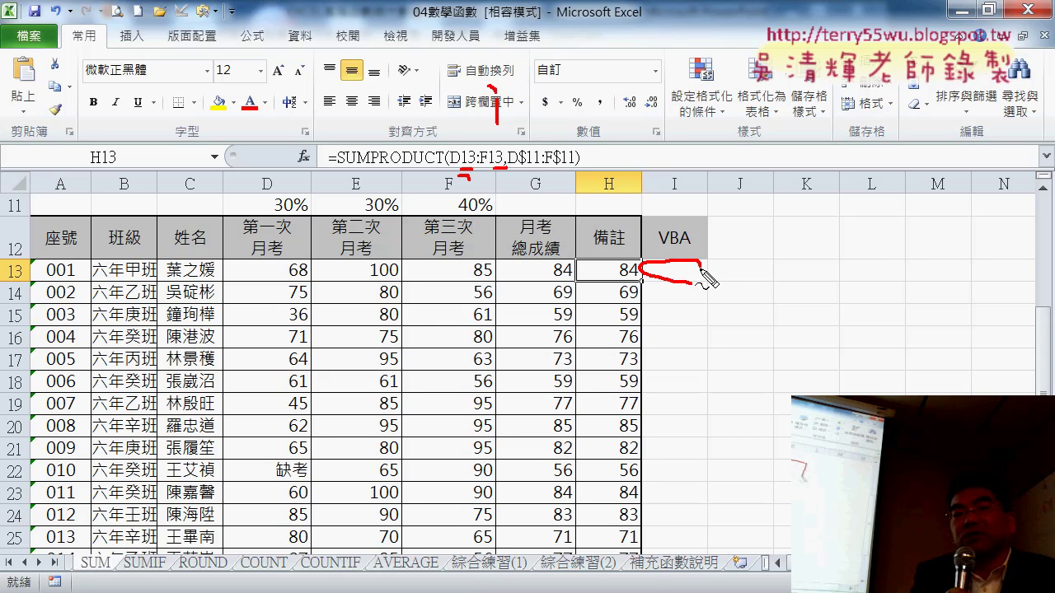
{"action": "mouse_move", "coordinate": [639, 300]}
{"action": "left_mouse_down"}
{"action": "mouse_move", "coordinate": [700, 305]}
{"action": "mouse_move", "coordinate": [651, 309]}
{"action": "left_mouse_up"}
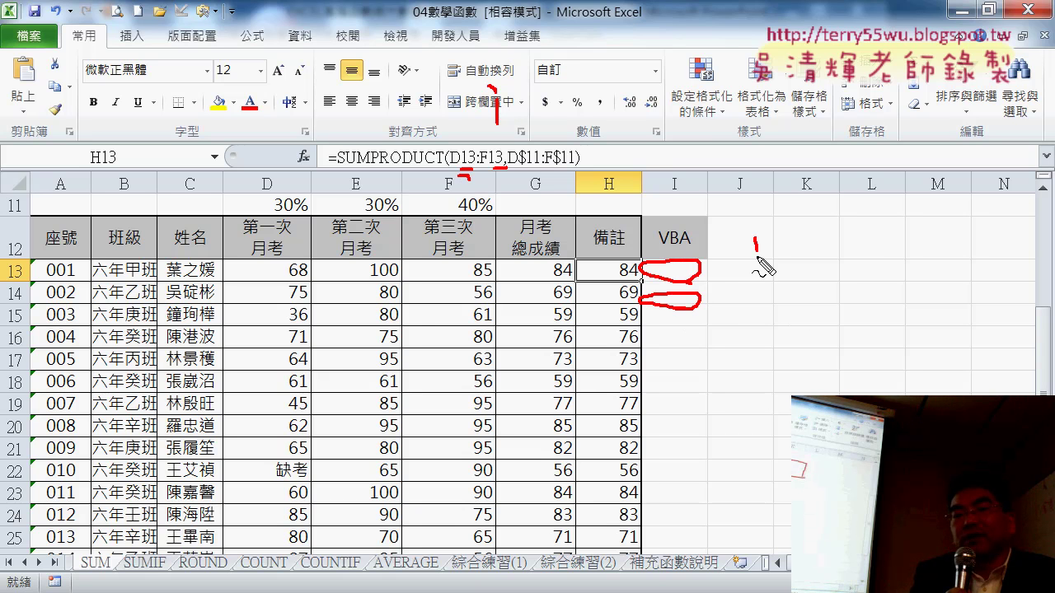
Sketch three stacked red boxes beside the table in columns J–L.
{"action": "mouse_move", "coordinate": [755, 239]}
{"action": "left_mouse_down"}
{"action": "mouse_move", "coordinate": [760, 285]}
{"action": "mouse_move", "coordinate": [856, 237]}
{"action": "mouse_move", "coordinate": [854, 284]}
{"action": "left_mouse_up"}
{"action": "left_click_drag", "start_coordinate": [768, 282], "coordinate": [860, 282]}
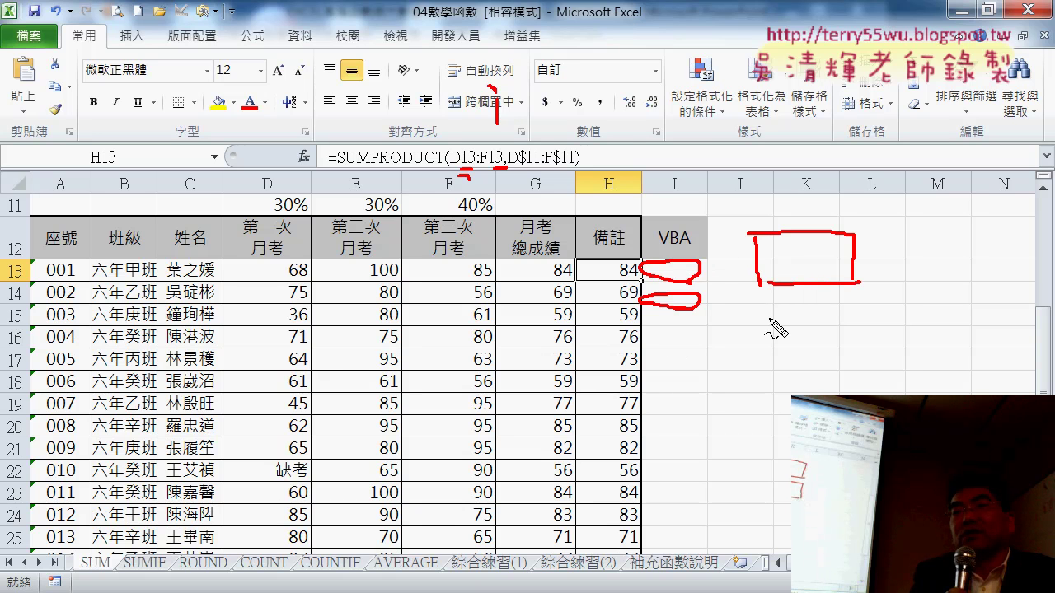
{"action": "left_click_drag", "start_coordinate": [758, 306], "coordinate": [759, 342]}
{"action": "mouse_move", "coordinate": [760, 299]}
{"action": "left_mouse_down"}
{"action": "mouse_move", "coordinate": [861, 299]}
{"action": "mouse_move", "coordinate": [863, 345]}
{"action": "left_mouse_up"}
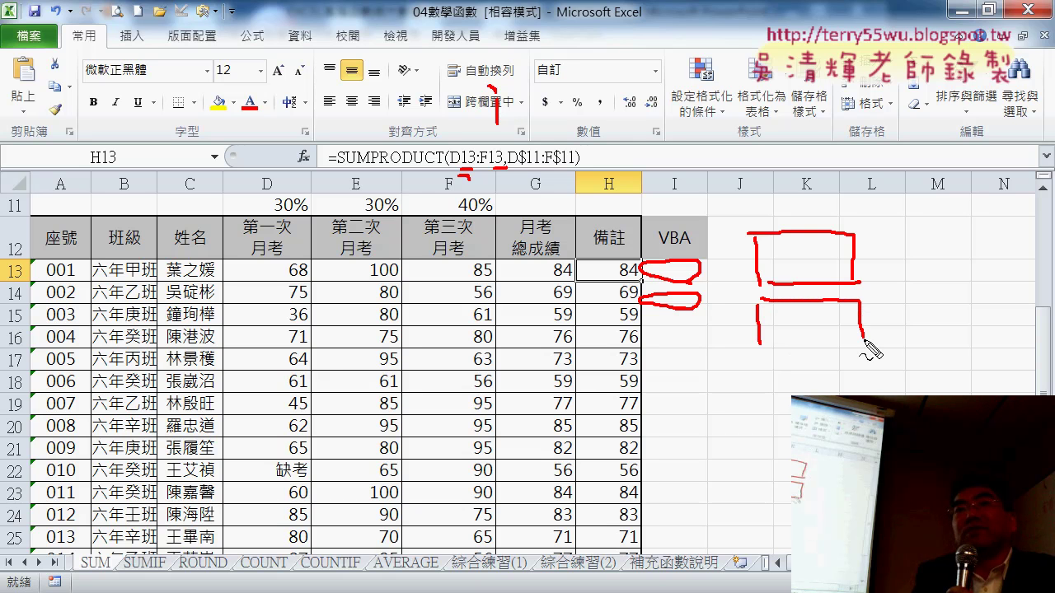
{"action": "left_click_drag", "start_coordinate": [769, 347], "coordinate": [850, 346]}
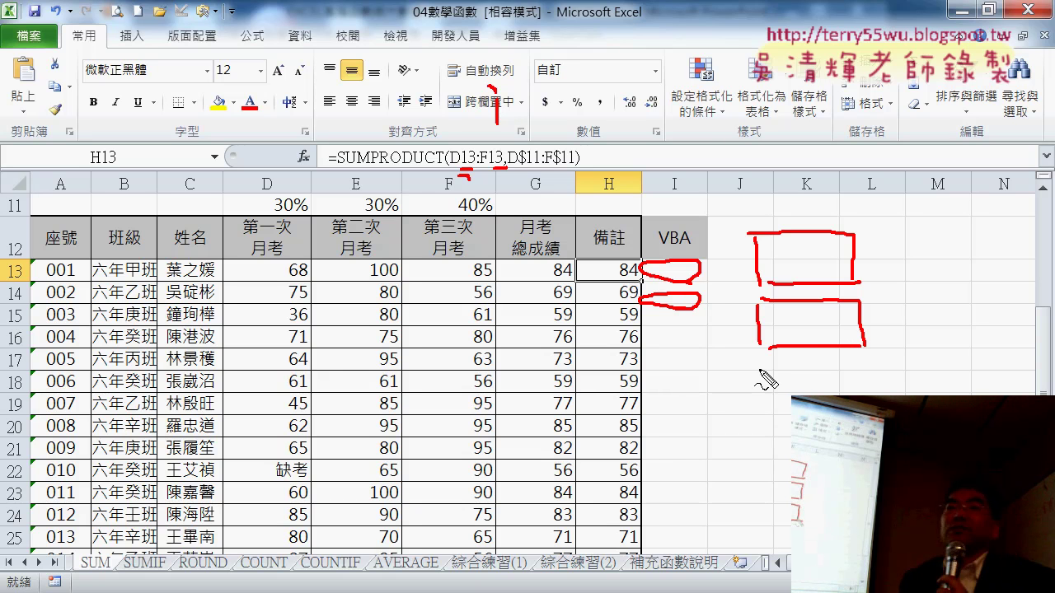
{"action": "mouse_move", "coordinate": [759, 371]}
{"action": "left_mouse_down"}
{"action": "mouse_move", "coordinate": [760, 404]}
{"action": "mouse_move", "coordinate": [798, 366]}
{"action": "mouse_move", "coordinate": [866, 396]}
{"action": "left_mouse_up"}
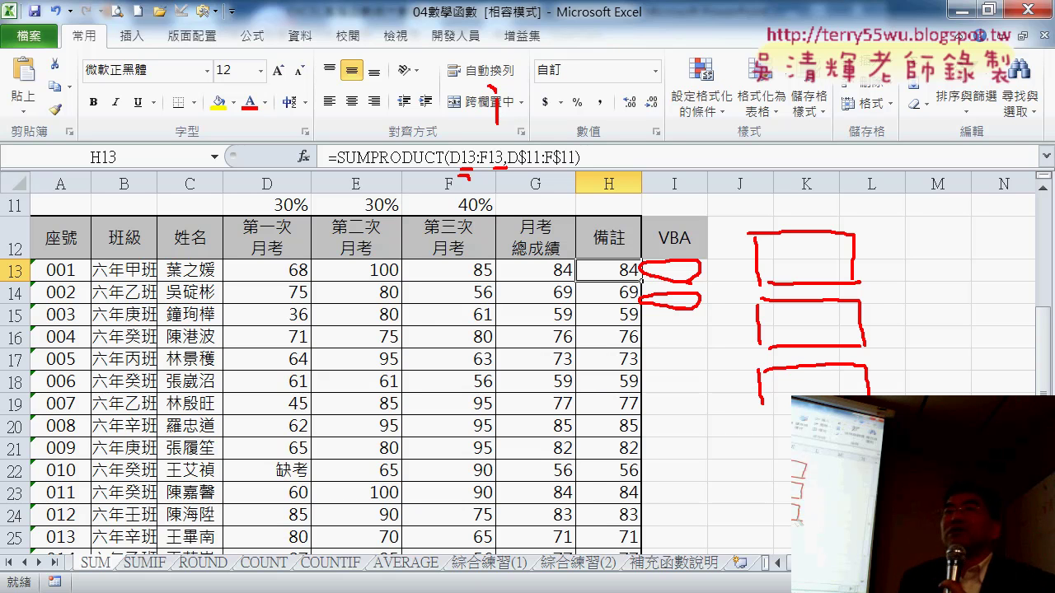
{"action": "left_click_drag", "start_coordinate": [773, 407], "coordinate": [865, 407]}
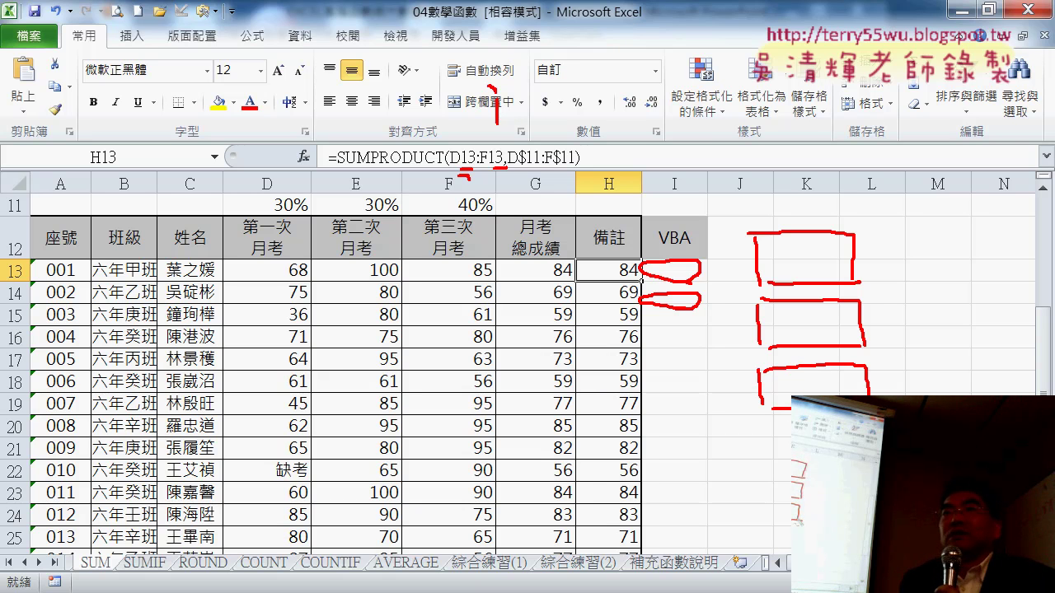